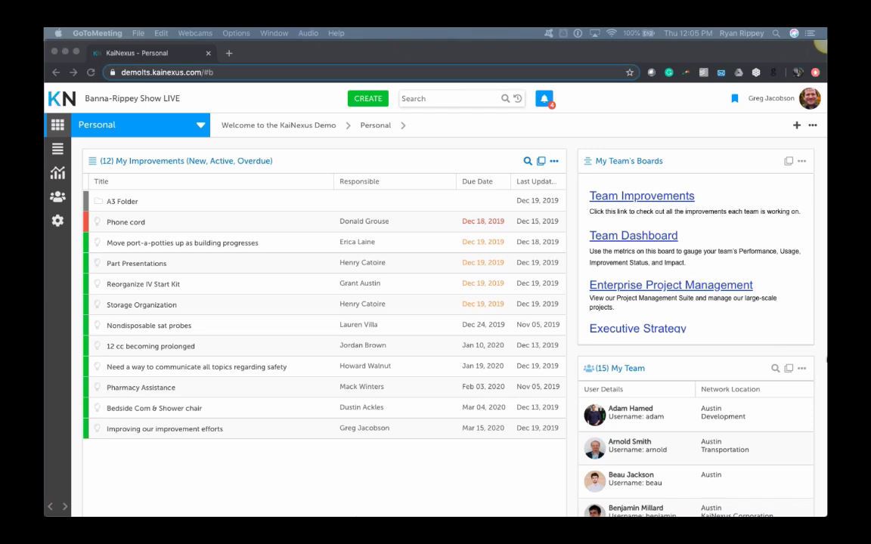
# Search the whole system for "project" and view the filter rules available for the search results.
pyautogui.click(435, 97)
pyautogui.write('project')
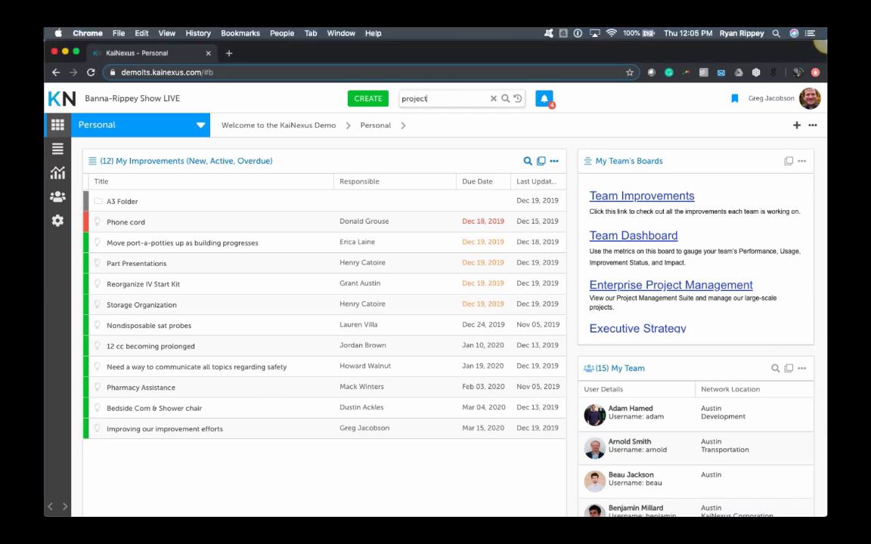
pyautogui.press('Return')
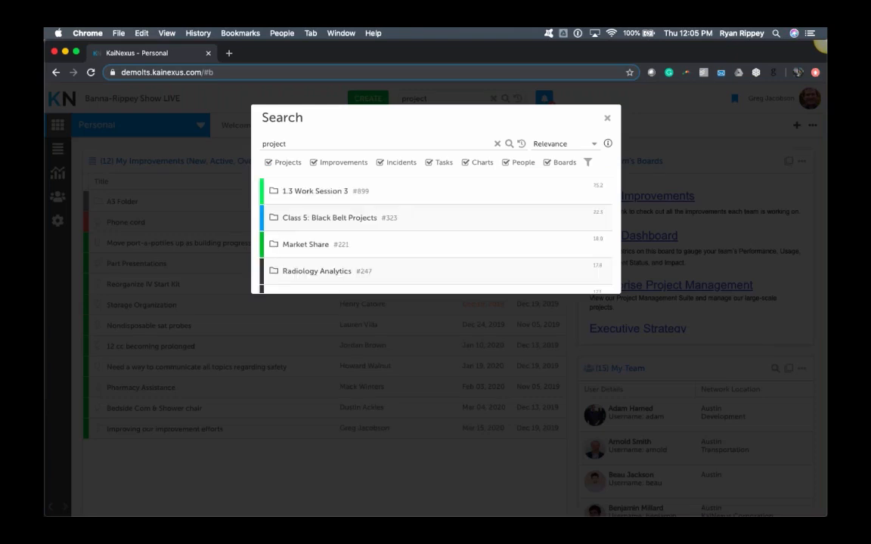
pyautogui.click(588, 165)
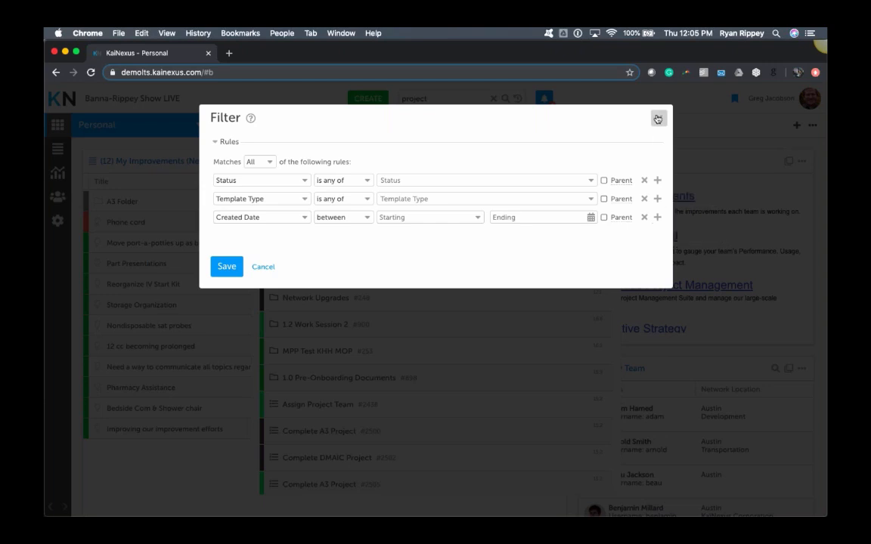
pyautogui.click(657, 119)
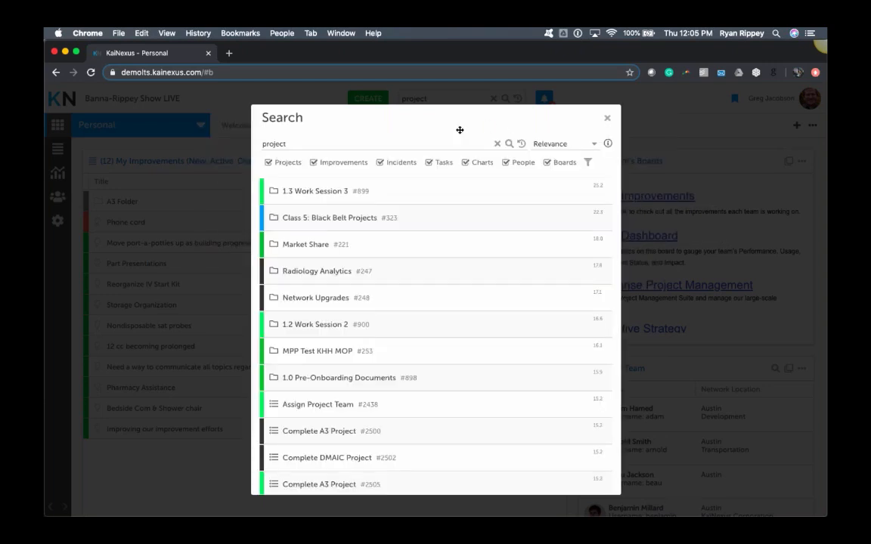
# Limit the search results to improvements only, and restore all item types.
pyautogui.moveTo(334, 169)
pyautogui.click(323, 179)
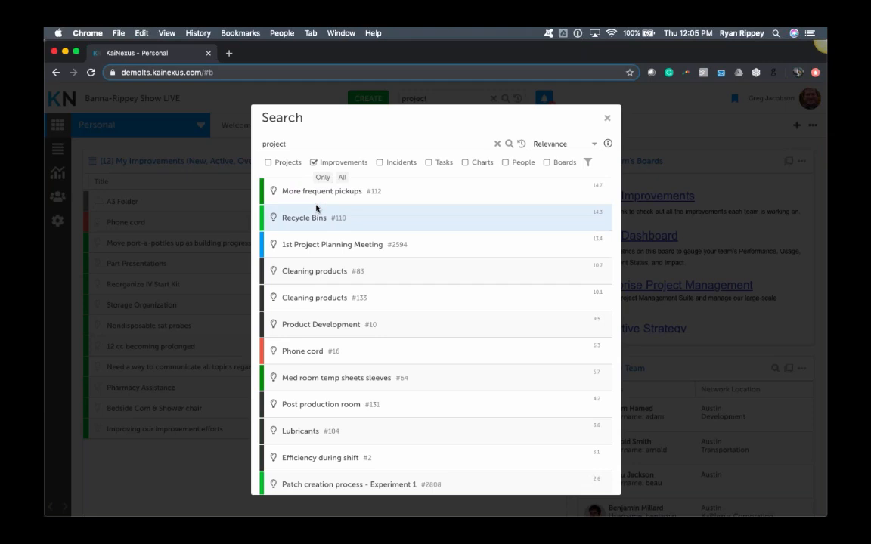
pyautogui.click(341, 178)
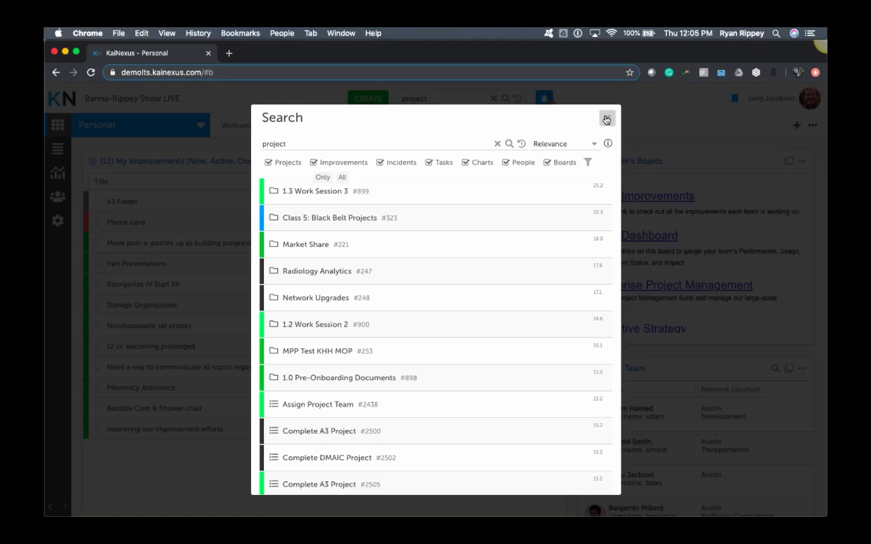
# Close the search results and view the recent search history.
pyautogui.click(605, 120)
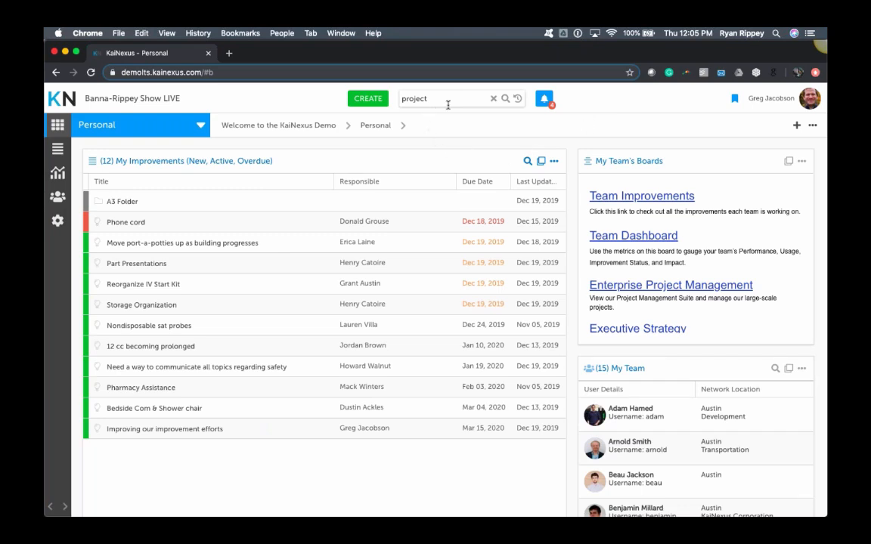
pyautogui.click(517, 100)
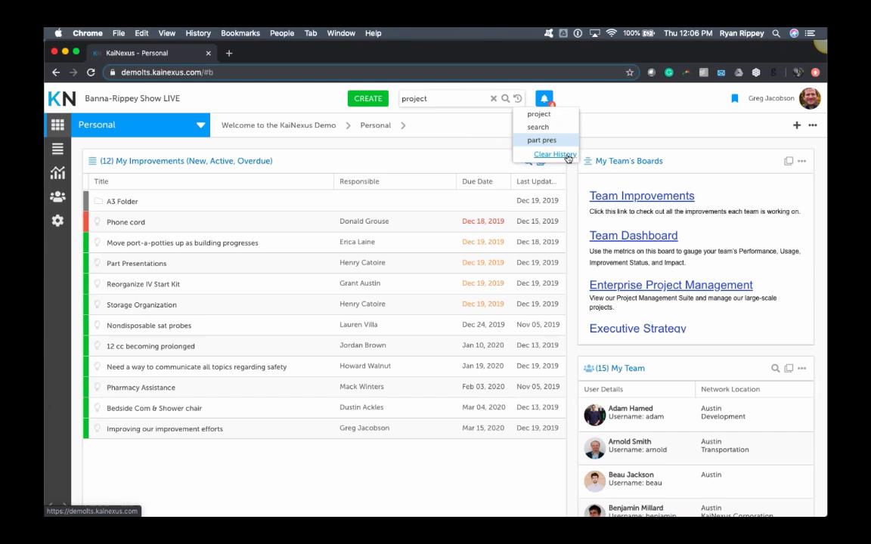
pyautogui.click(606, 127)
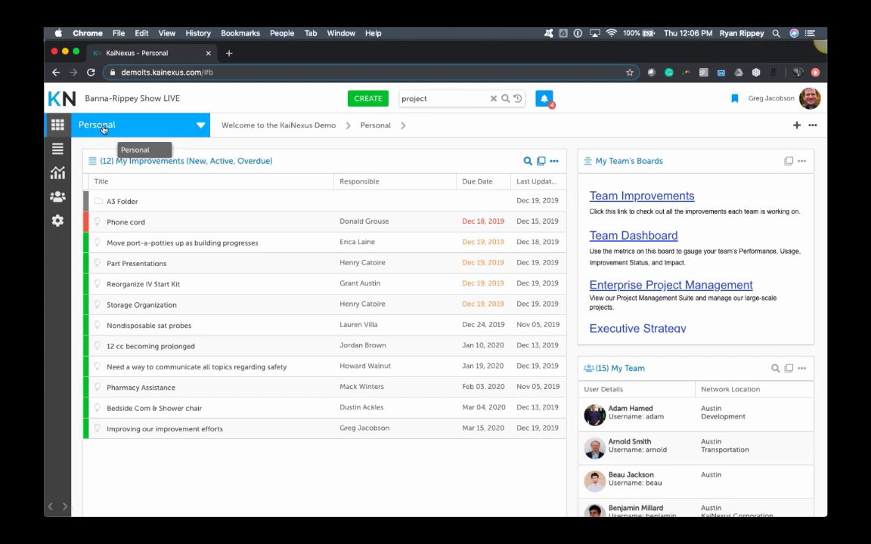
# In Manage Boards, view the actions available for OLD Huddle Board and check the private boards before returning to the public ones.
pyautogui.click(200, 126)
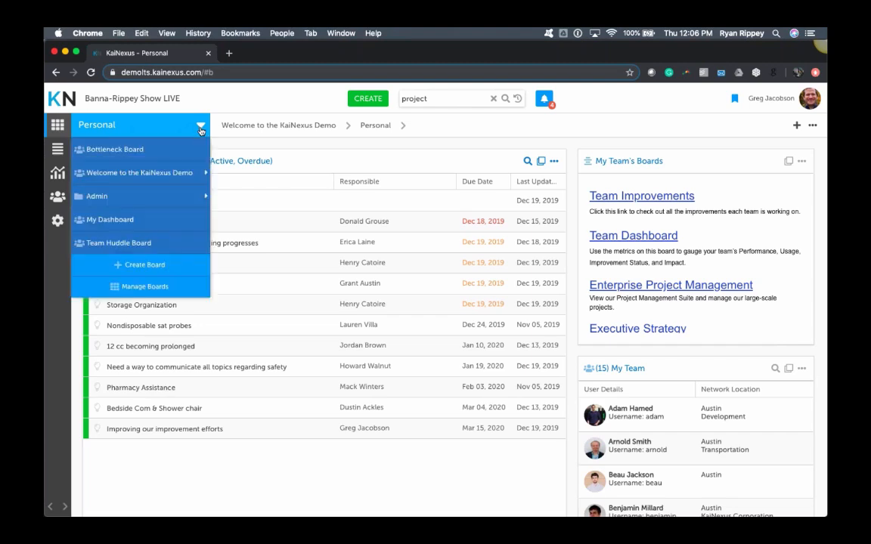
pyautogui.click(157, 288)
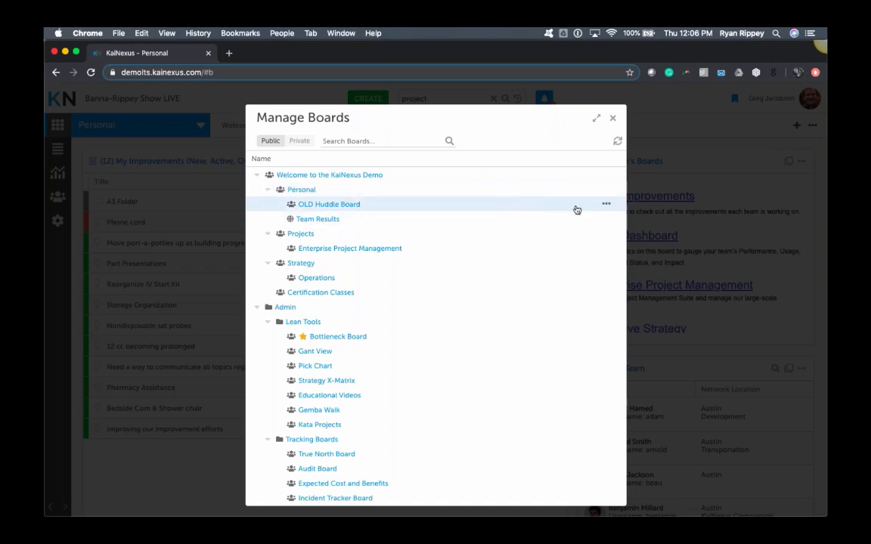
pyautogui.click(605, 204)
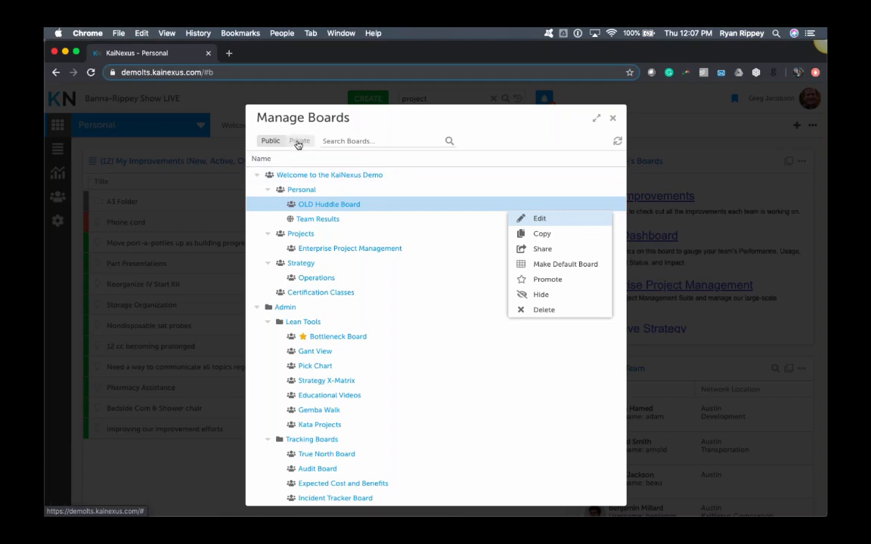
pyautogui.click(298, 142)
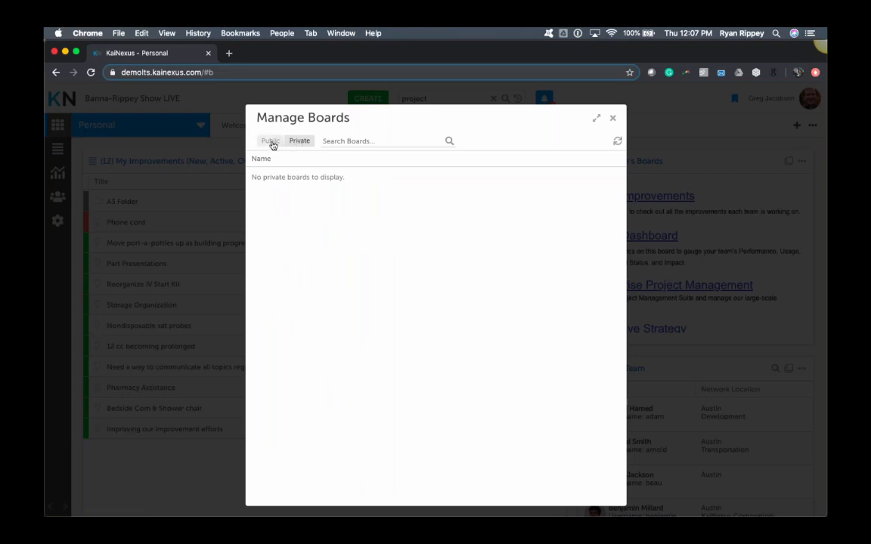
pyautogui.click(271, 142)
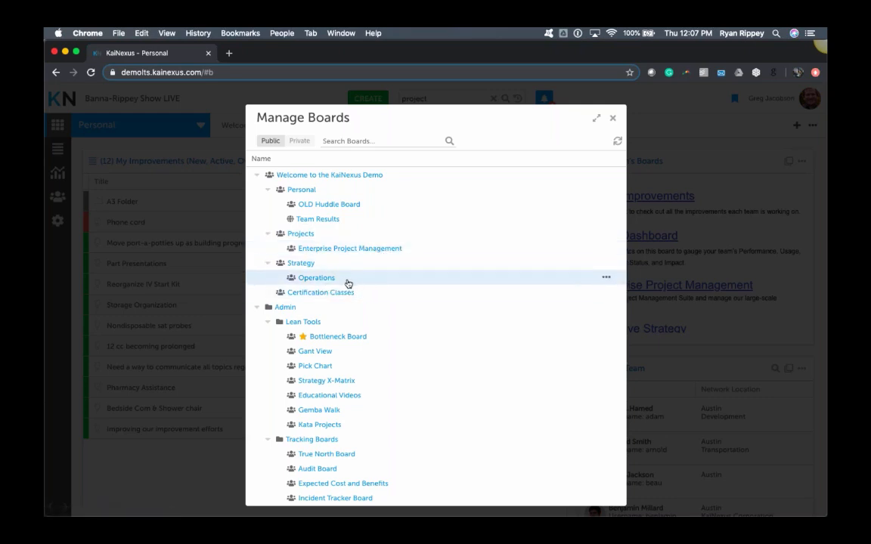
# Move the Operations board from Strategy to Projects in the board hierarchy and close the board manager.
pyautogui.moveTo(346, 282); pyautogui.dragTo(335, 244)
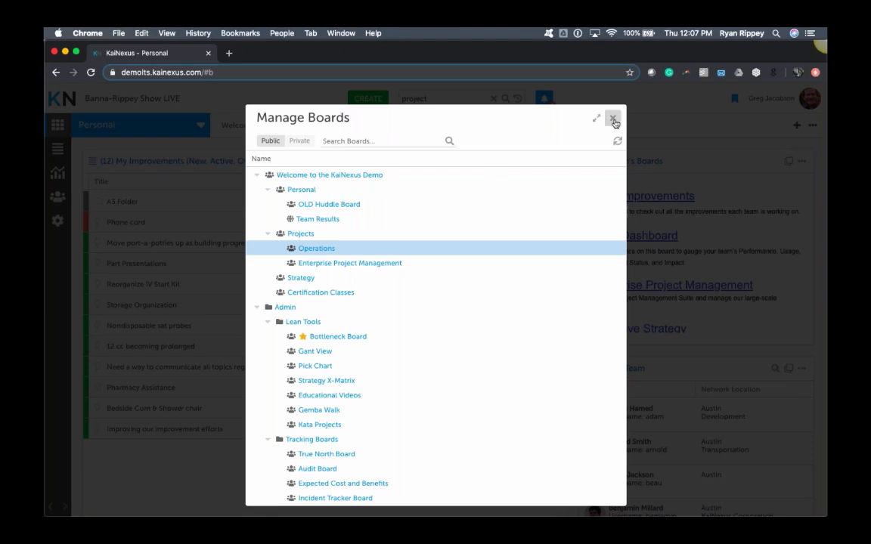
pyautogui.click(613, 121)
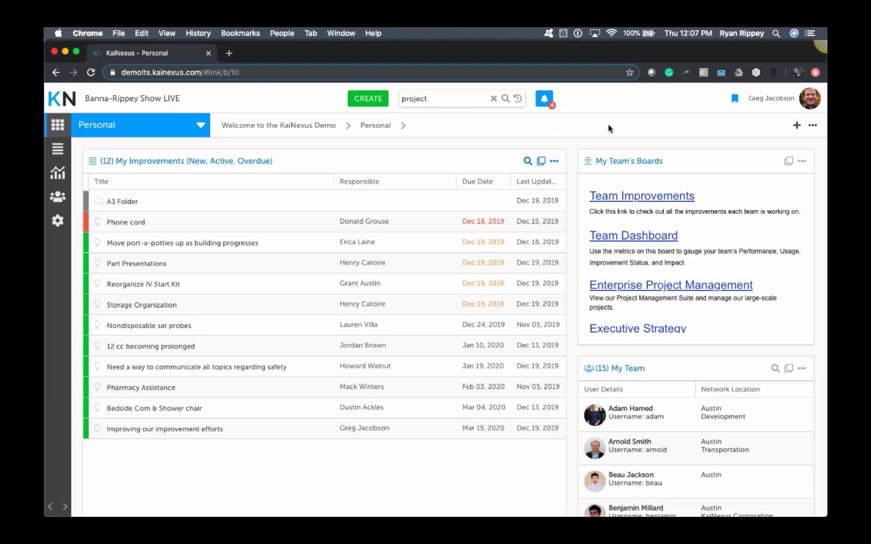
# View the header text and color settings of the My Improvements card, leaving them unsaved.
pyautogui.click(554, 163)
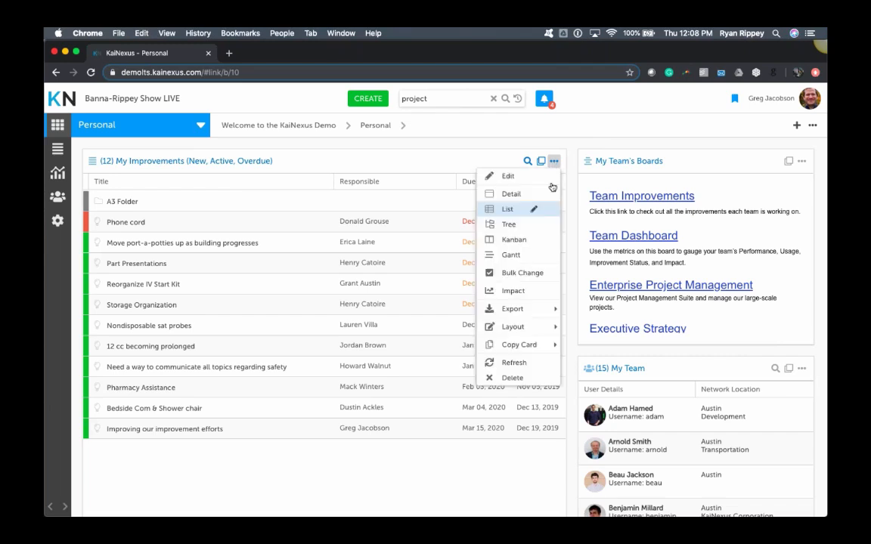
pyautogui.moveTo(542, 304)
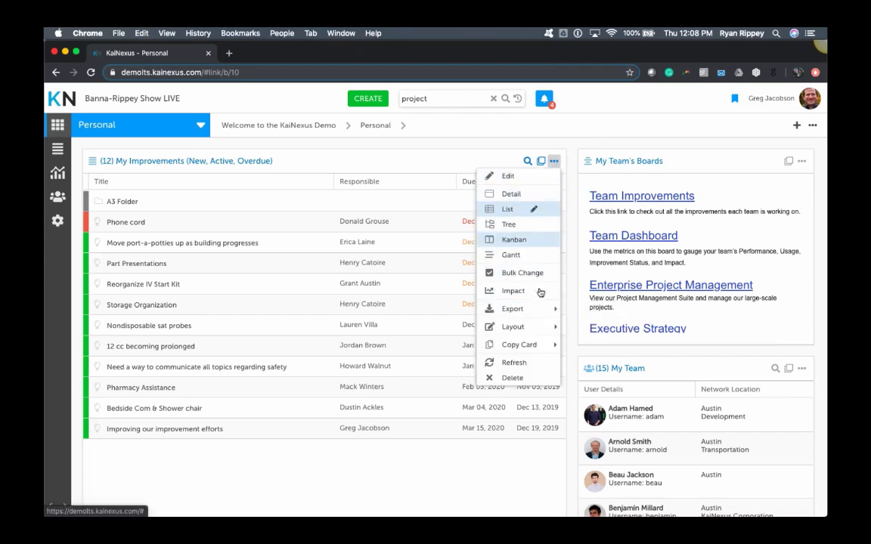
pyautogui.moveTo(549, 327)
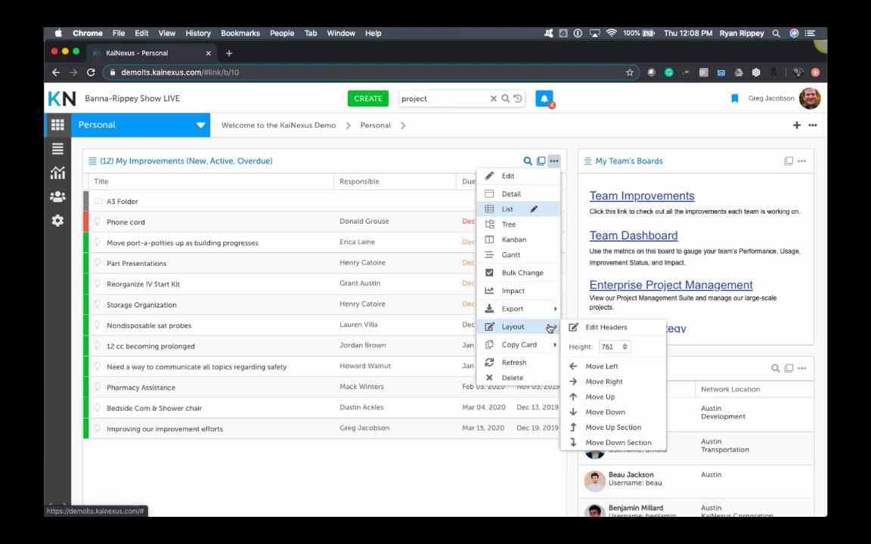
pyautogui.click(599, 328)
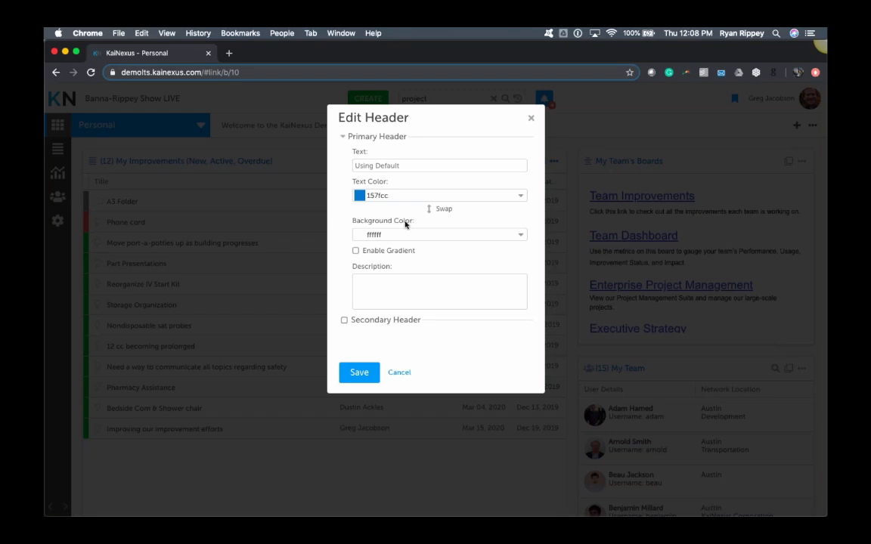
pyautogui.click(531, 120)
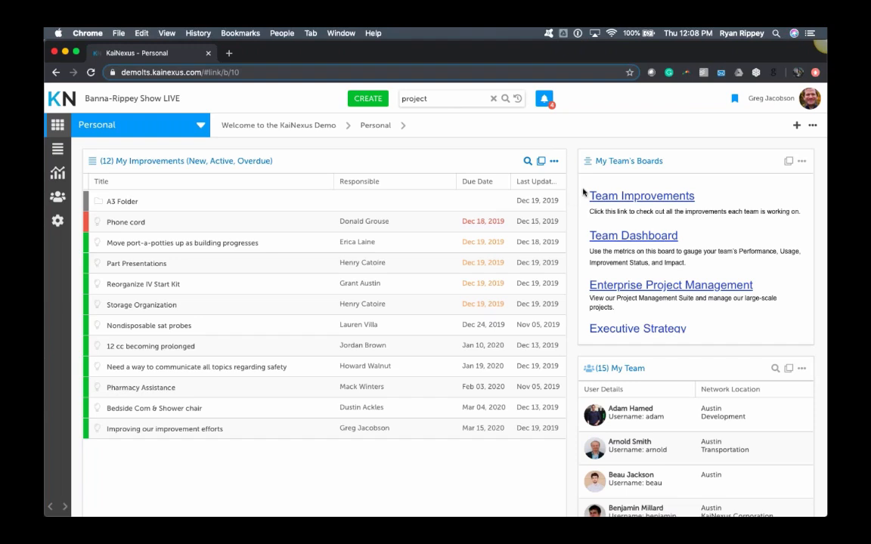
# View the Personal board's default card header settings and close them without saving.
pyautogui.click(813, 126)
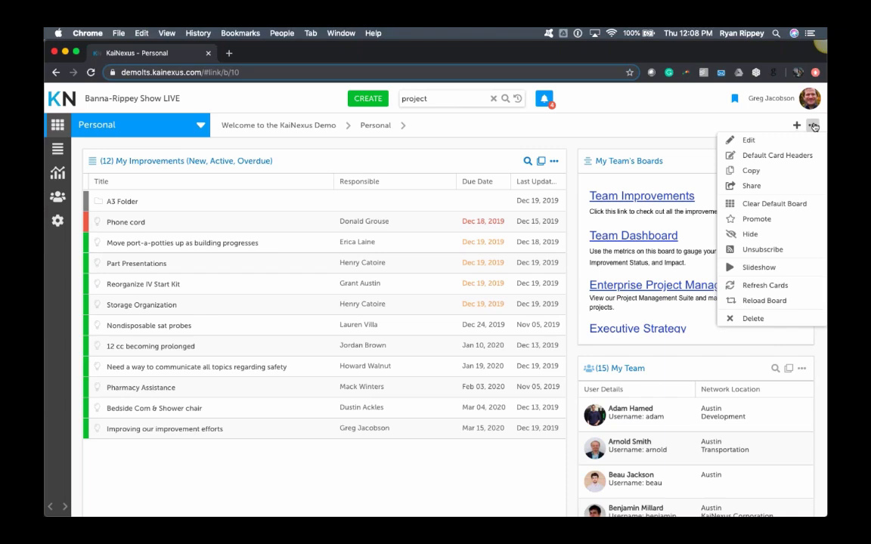
pyautogui.click(777, 155)
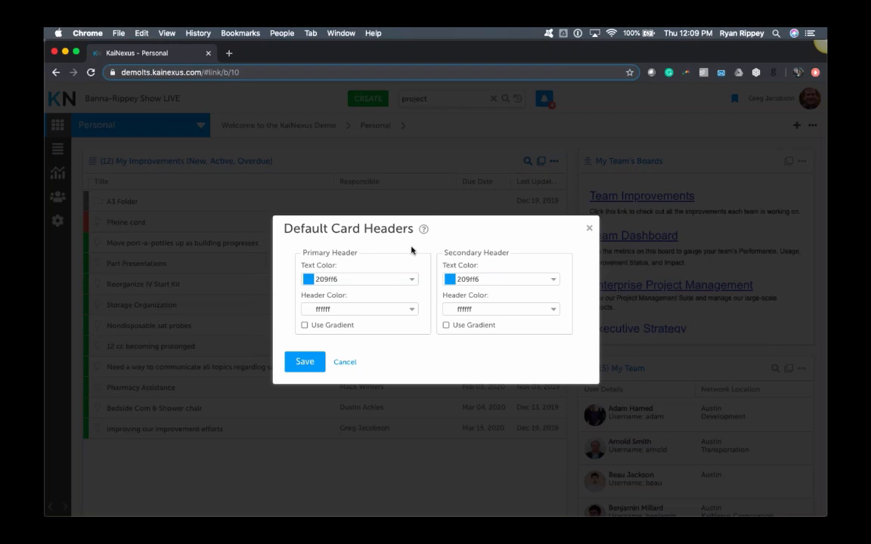
pyautogui.click(589, 230)
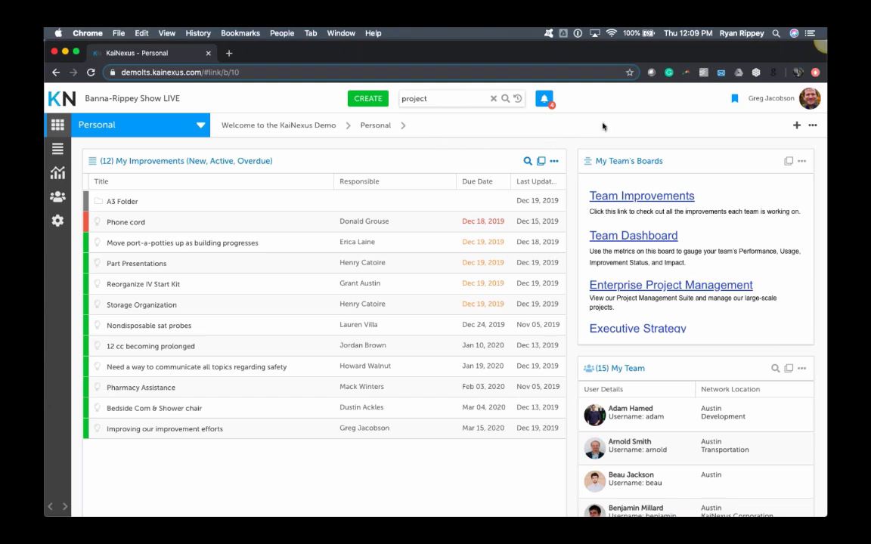
# Go to the items list and view the roles offered by the My Role on Team filter.
pyautogui.click(58, 151)
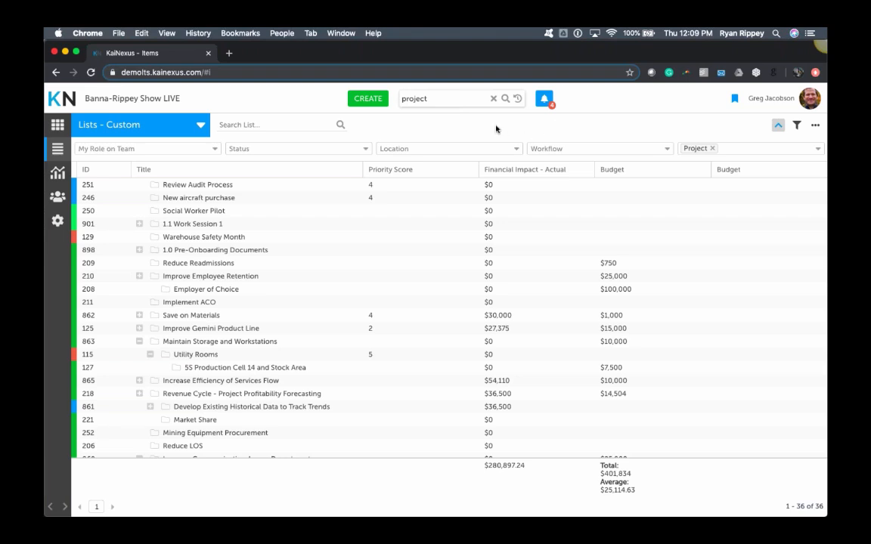
pyautogui.click(216, 149)
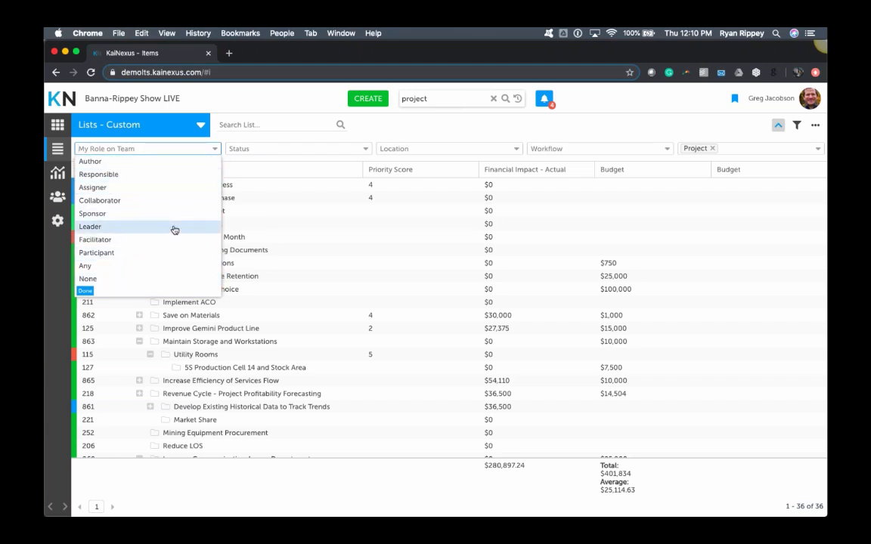
pyautogui.click(420, 130)
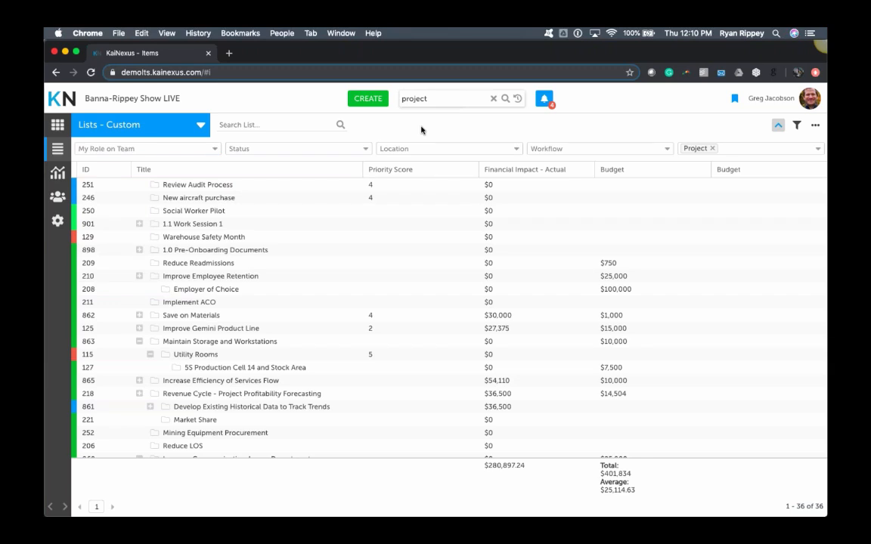
# Display the projects in List view and enable Bulk Change for them.
pyautogui.click(813, 127)
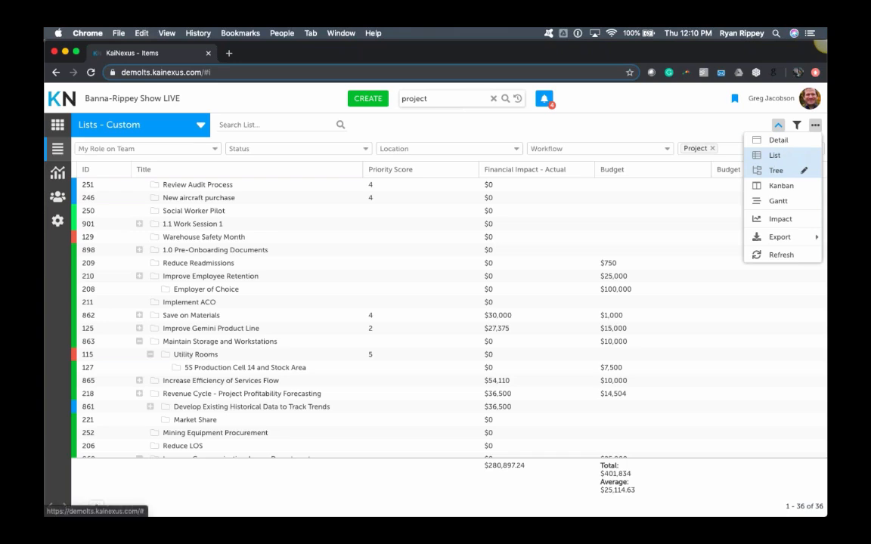
pyautogui.click(774, 155)
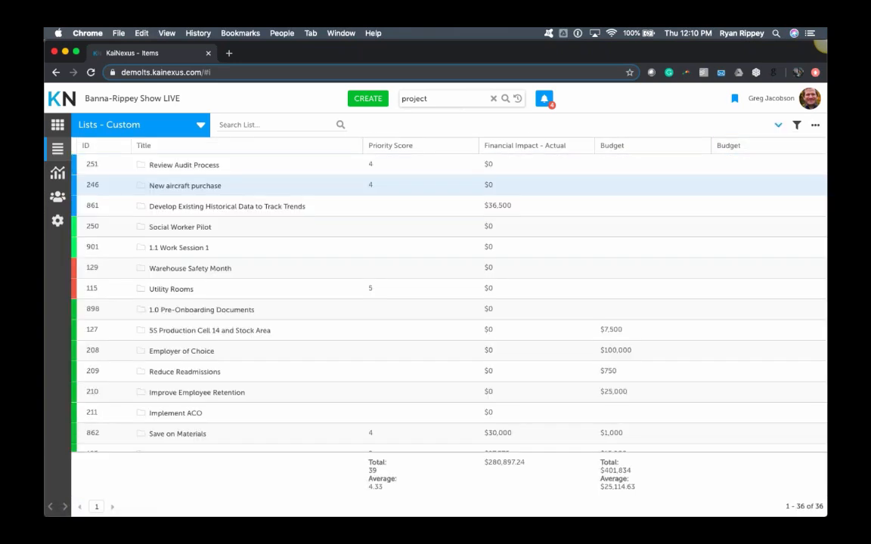
pyautogui.click(815, 127)
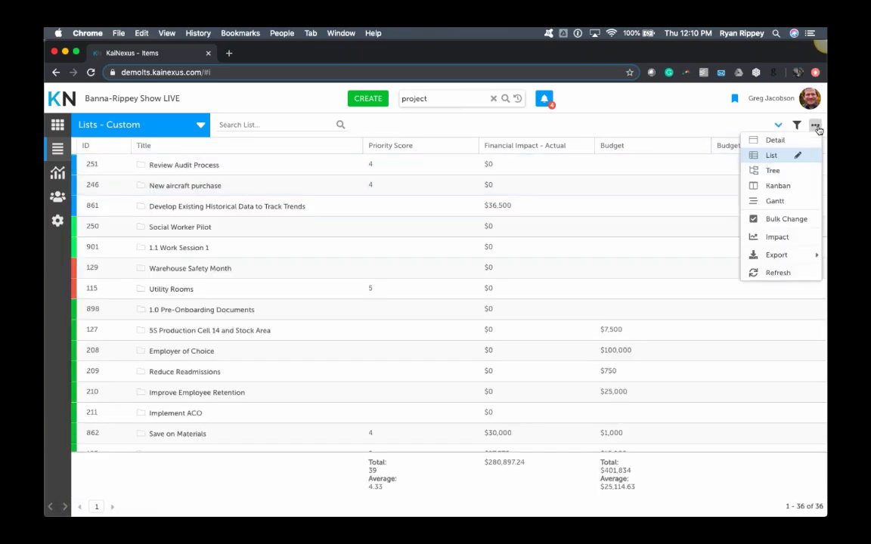
pyautogui.click(787, 221)
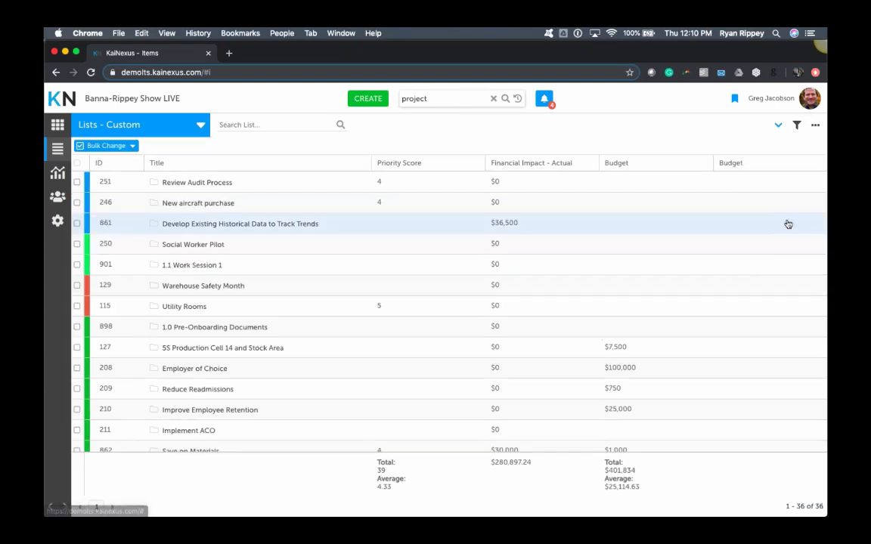
# Select the Review Audit Process and New aircraft purchase projects, view the change types for bulk changing collaborators, and close without saving.
pyautogui.click(76, 182)
pyautogui.click(76, 202)
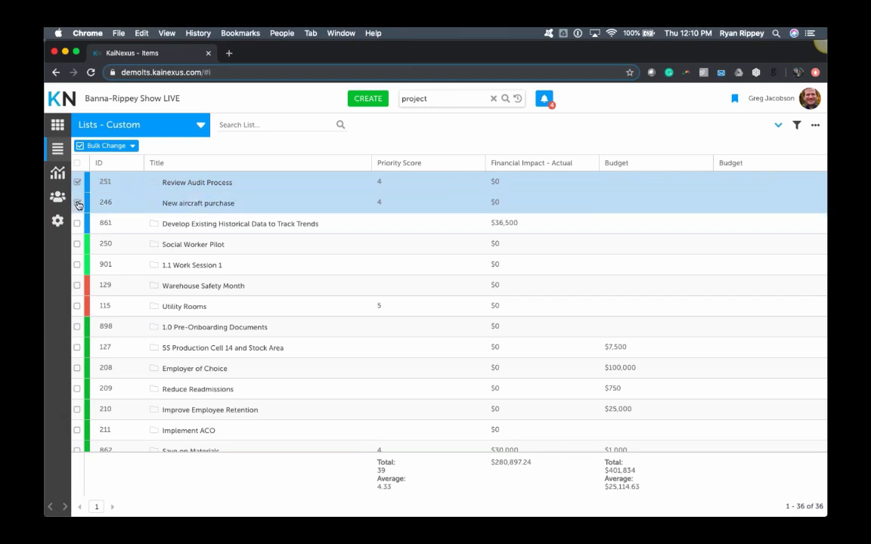
pyautogui.click(133, 146)
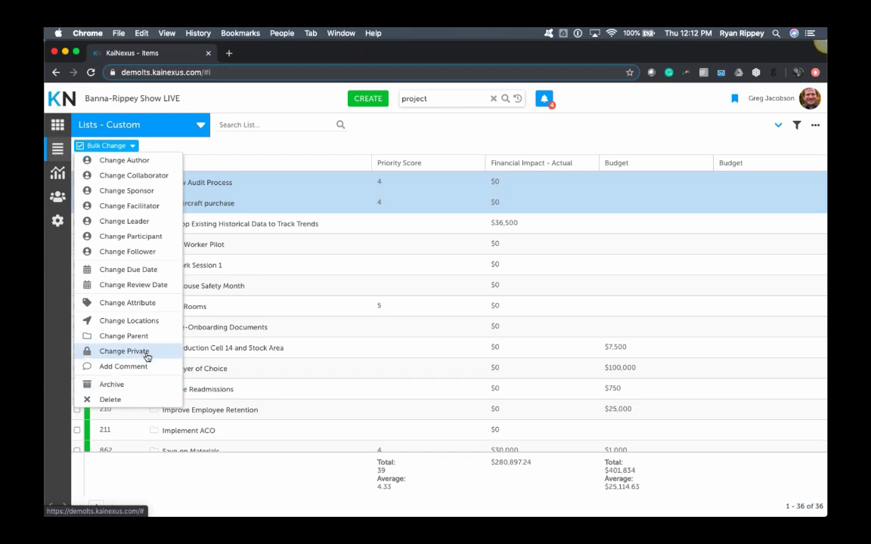
pyautogui.click(147, 178)
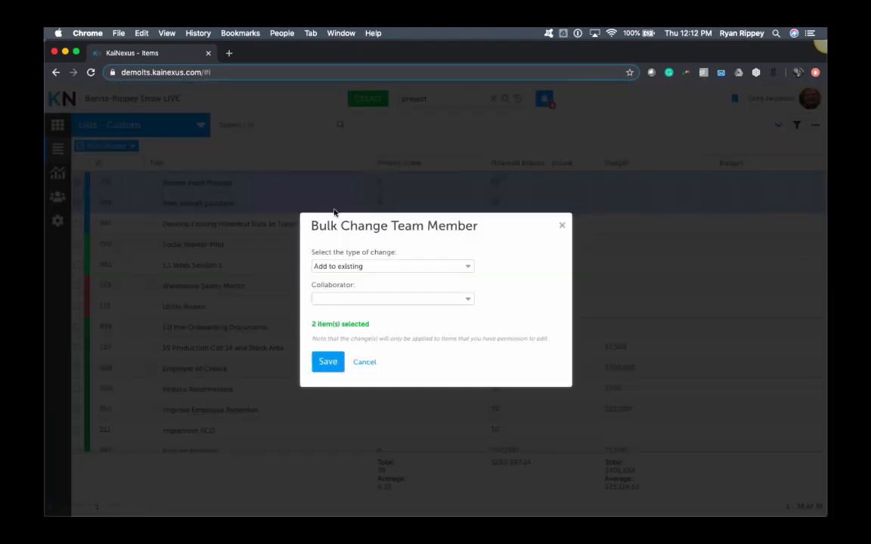
pyautogui.click(467, 268)
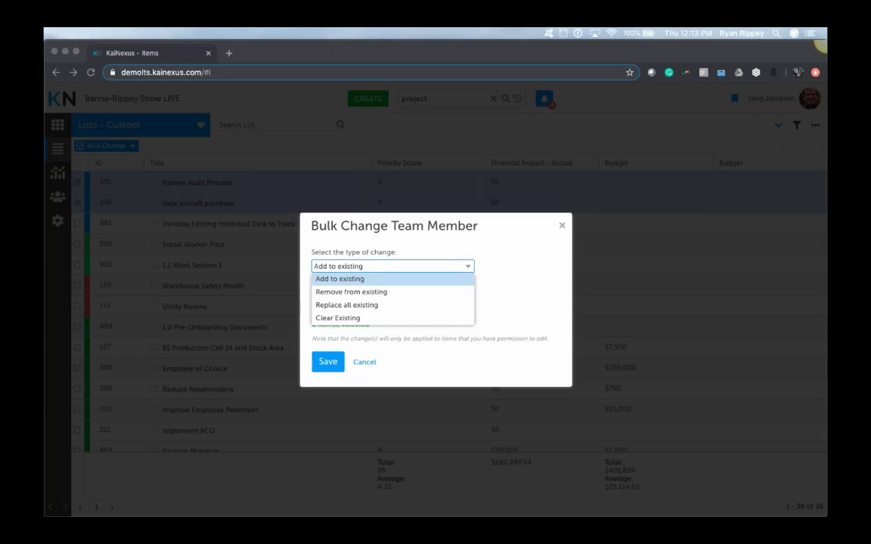
pyautogui.click(545, 244)
pyautogui.click(564, 227)
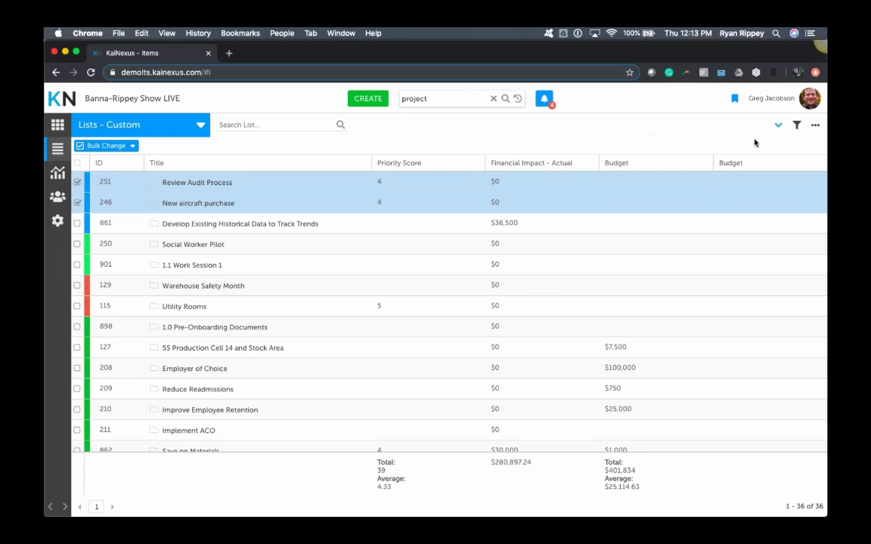
# Display the projects in Tree view and open the first saved Metrics list from My Lists.
pyautogui.click(814, 125)
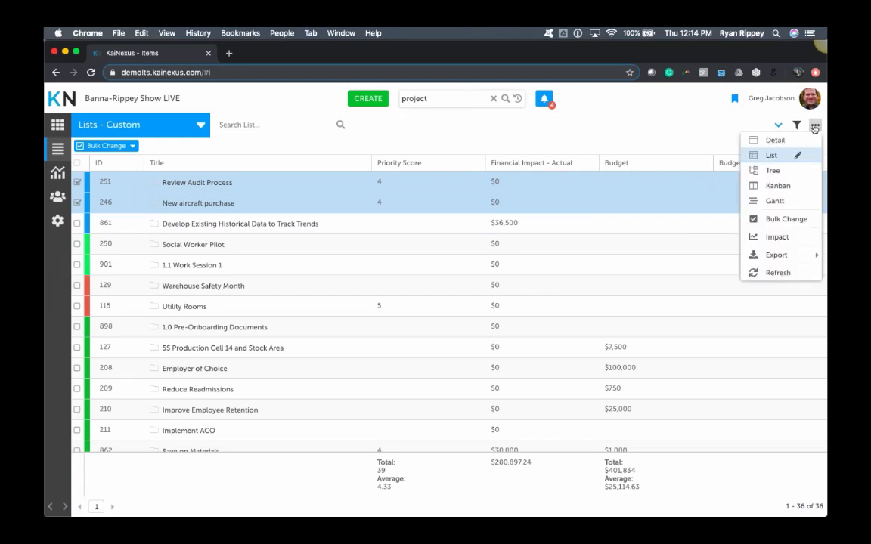
pyautogui.click(789, 171)
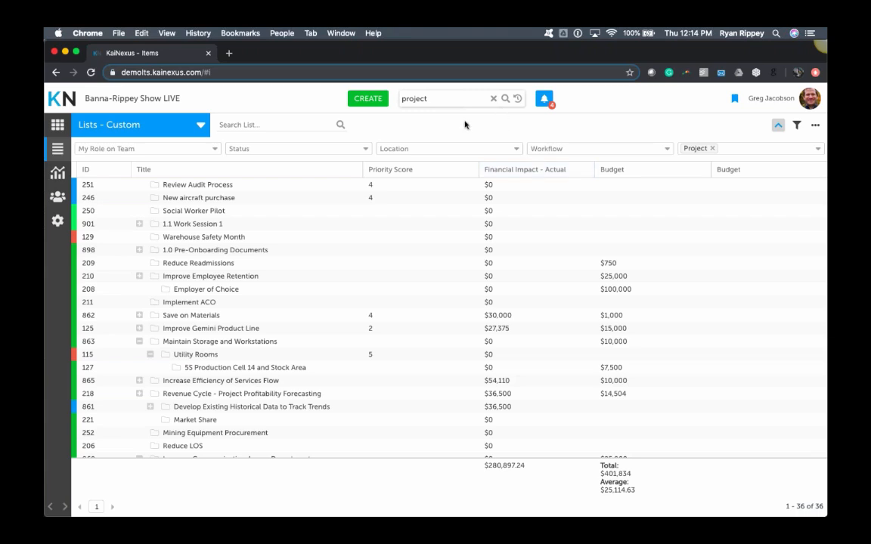
pyautogui.click(200, 128)
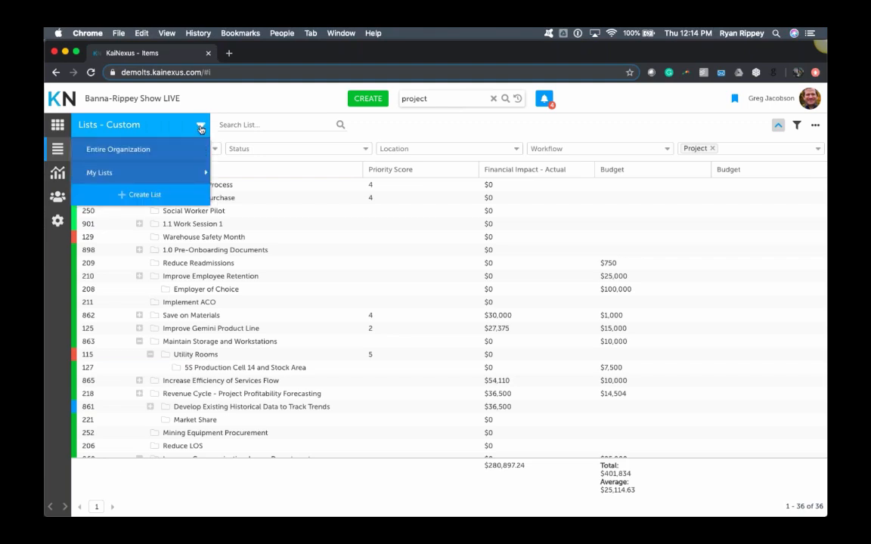
pyautogui.click(130, 175)
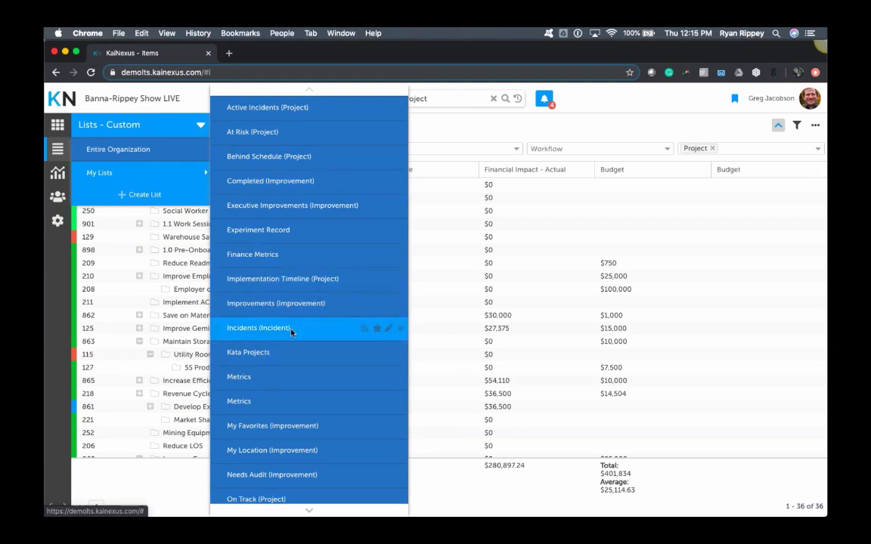
pyautogui.click(277, 382)
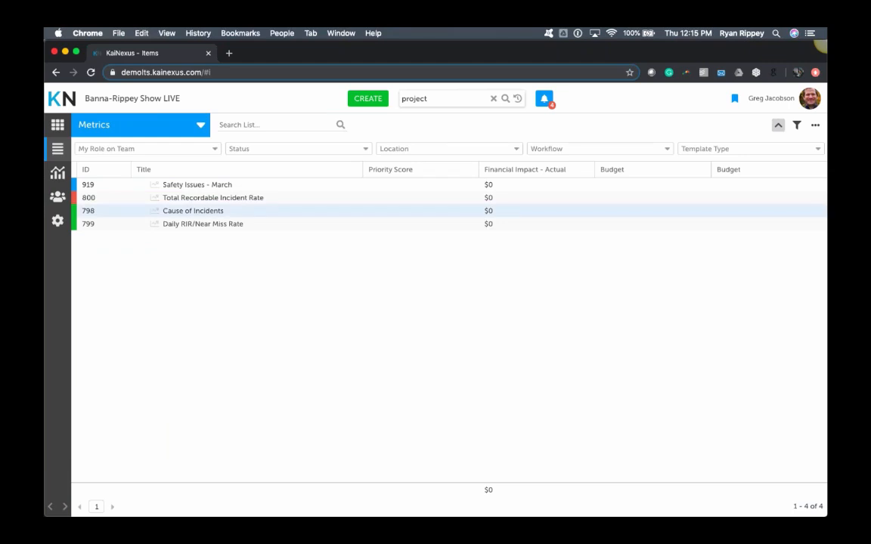
# Add a filter rule to the Metrics list requiring User to be any of Current User, and apply it.
pyautogui.click(798, 127)
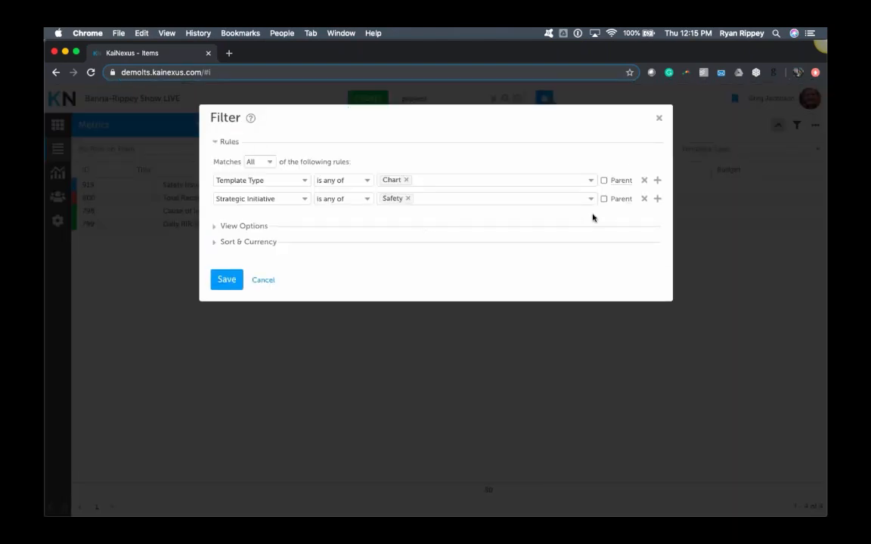
pyautogui.click(656, 199)
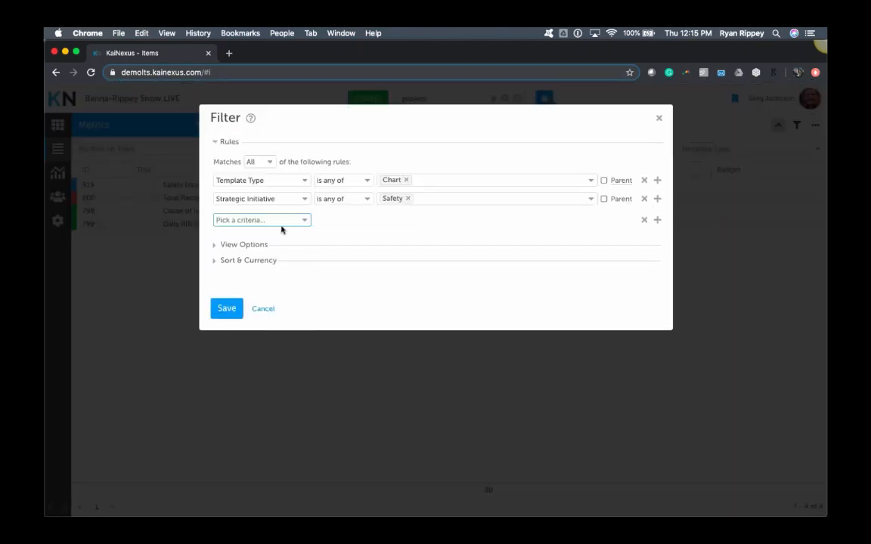
pyautogui.click(304, 221)
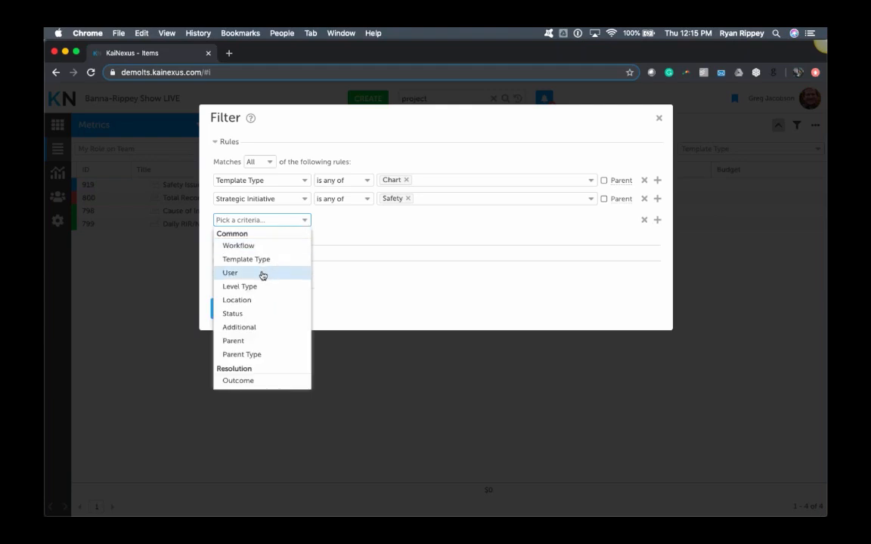
pyautogui.click(262, 275)
pyautogui.click(565, 219)
pyautogui.click(440, 234)
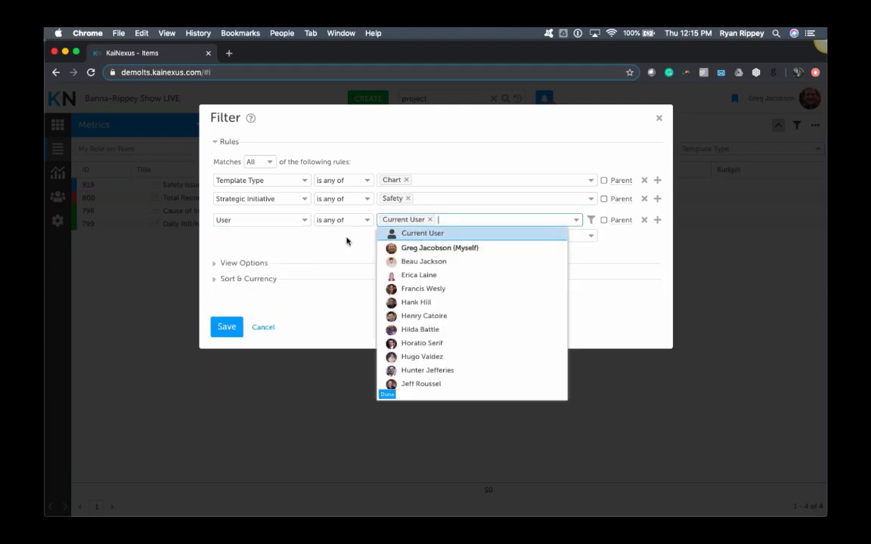
pyautogui.click(345, 235)
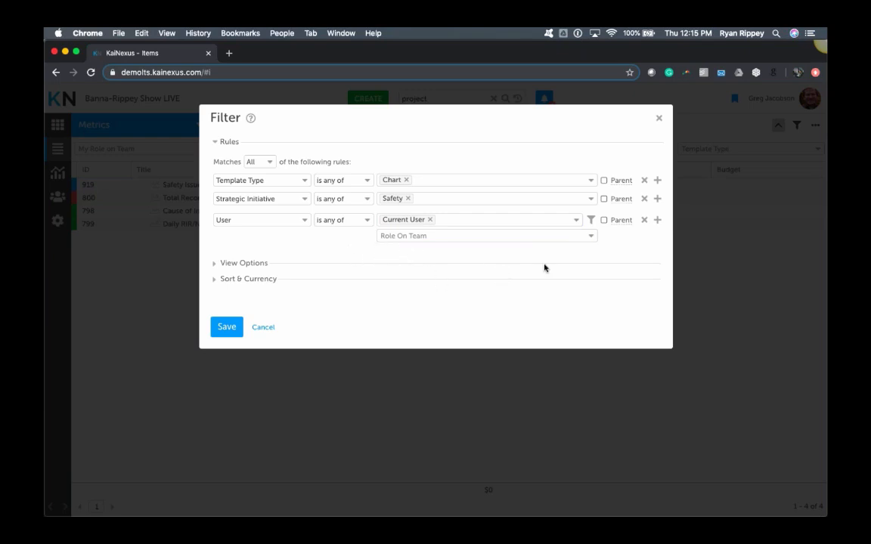
pyautogui.click(219, 327)
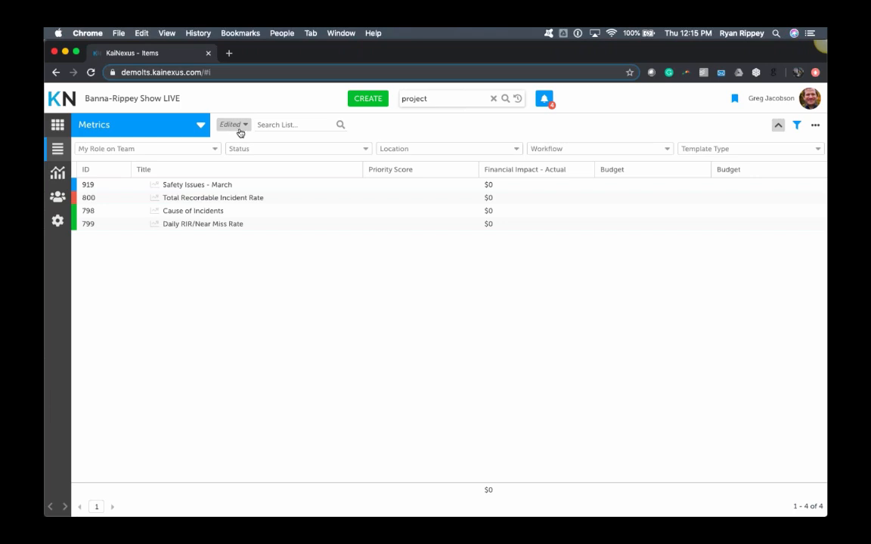
# Switch the Metrics list to List view and save the edits to the existing list.
pyautogui.click(246, 128)
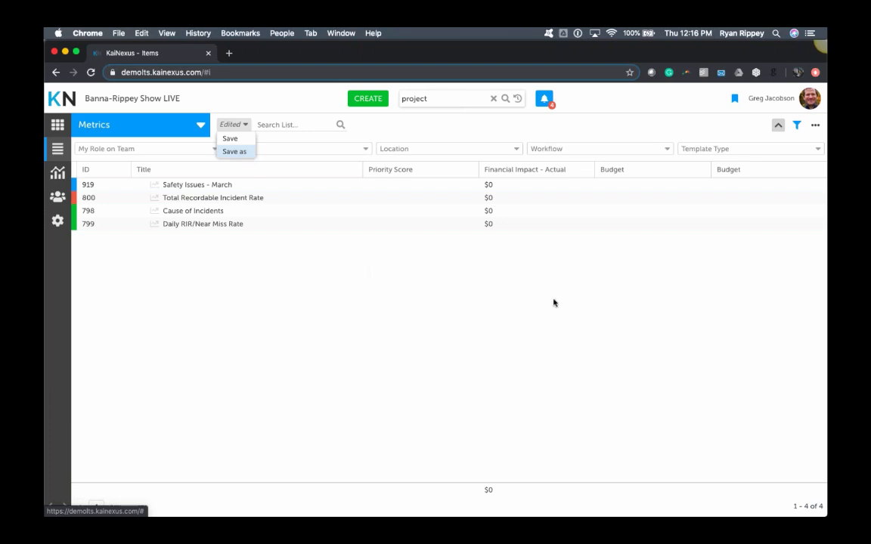
pyautogui.click(474, 296)
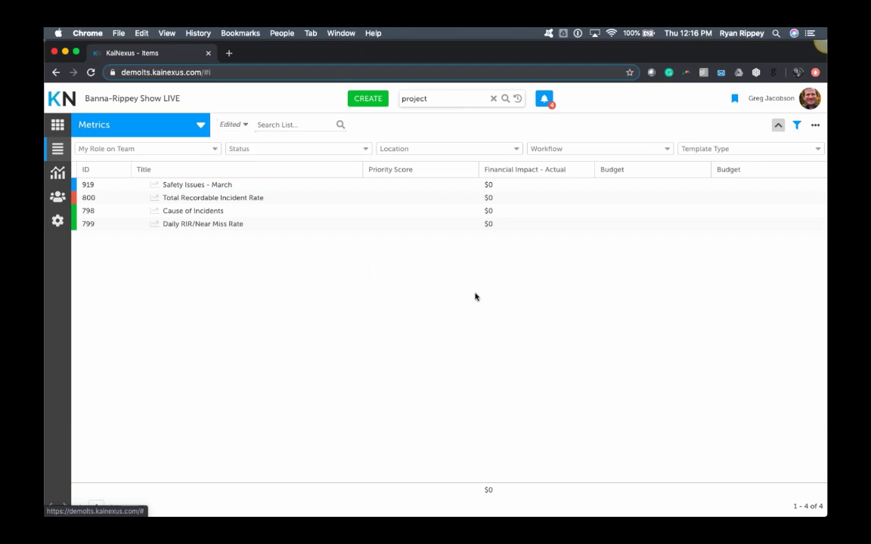
pyautogui.click(814, 127)
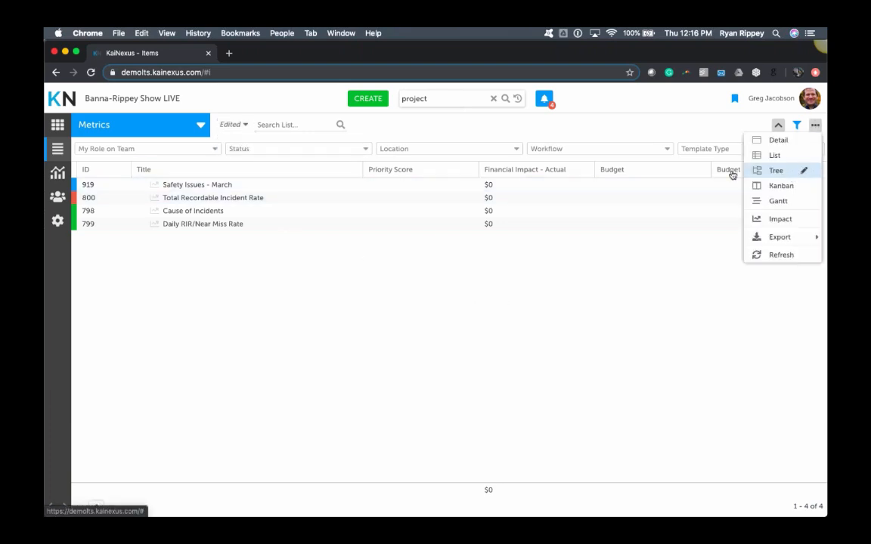
pyautogui.click(789, 156)
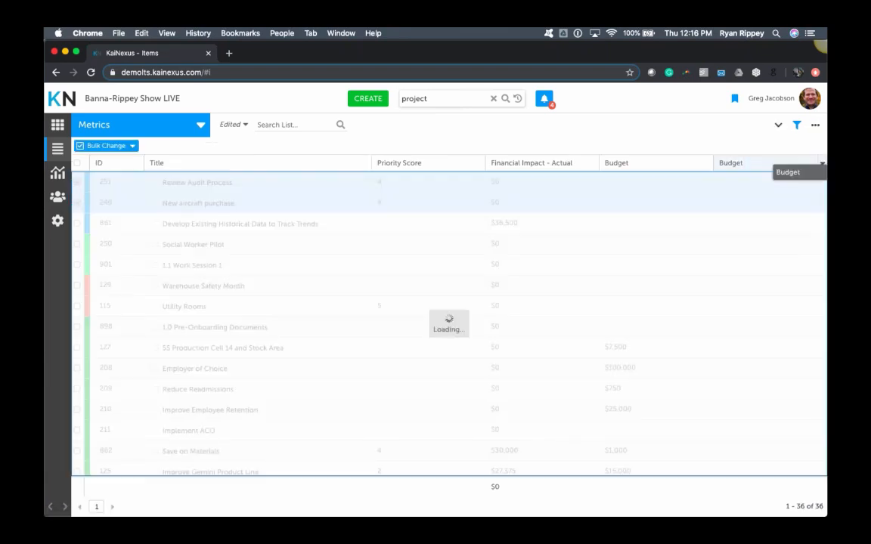
pyautogui.click(245, 126)
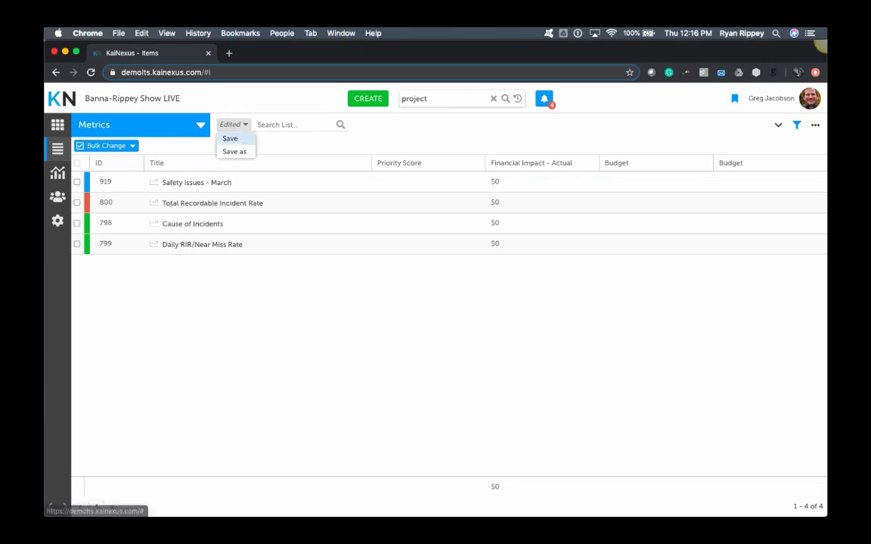
pyautogui.click(238, 139)
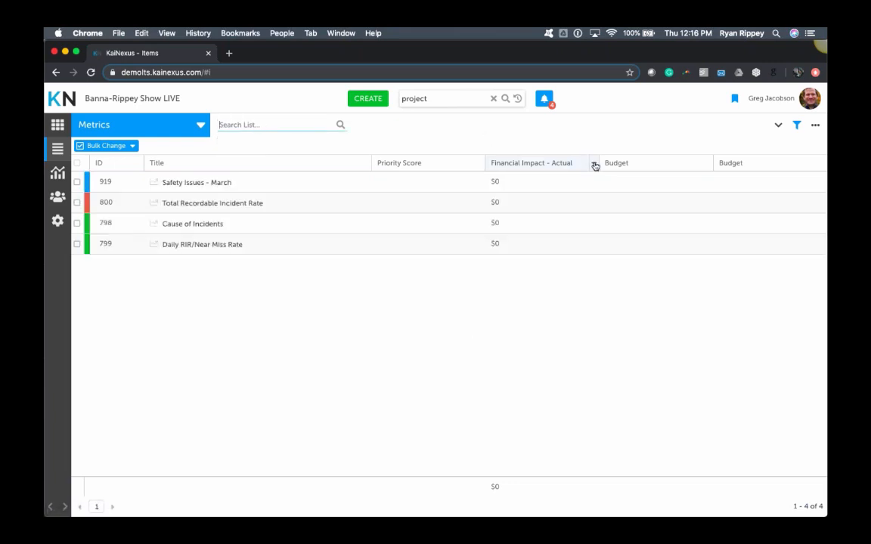
# Remove the duplicate Budget column and the ID column from the List view and save the column setup.
pyautogui.click(814, 126)
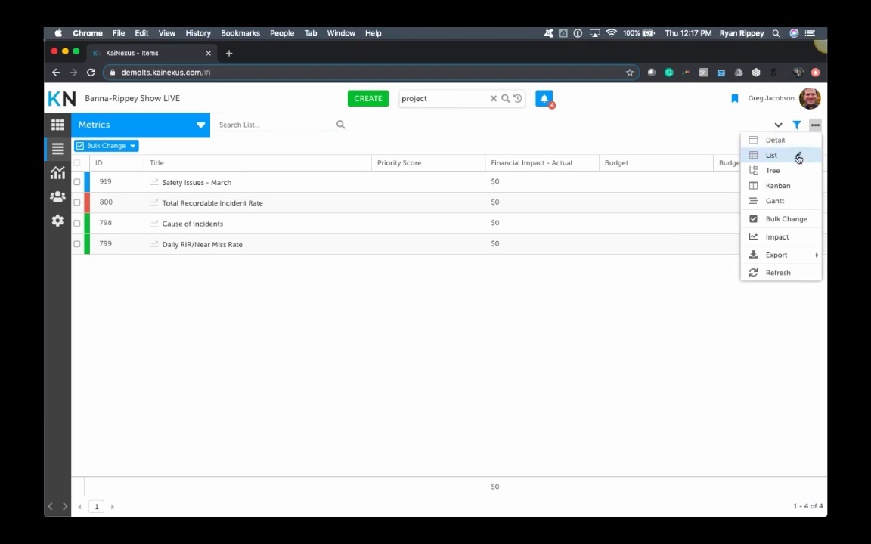
pyautogui.click(799, 157)
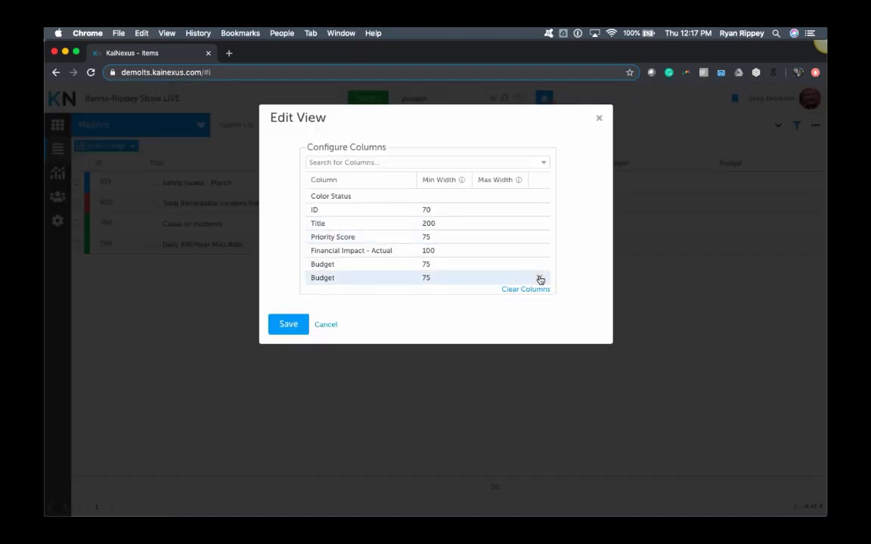
pyautogui.click(539, 279)
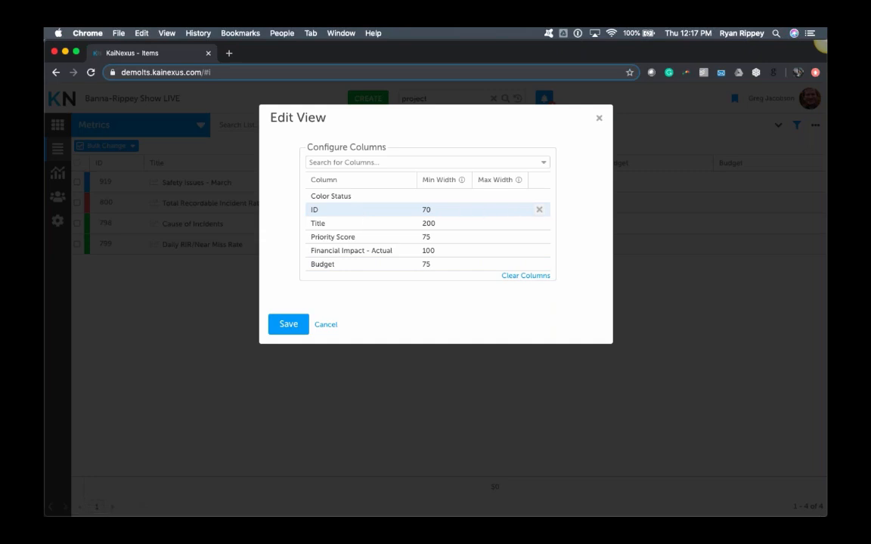
pyautogui.click(539, 210)
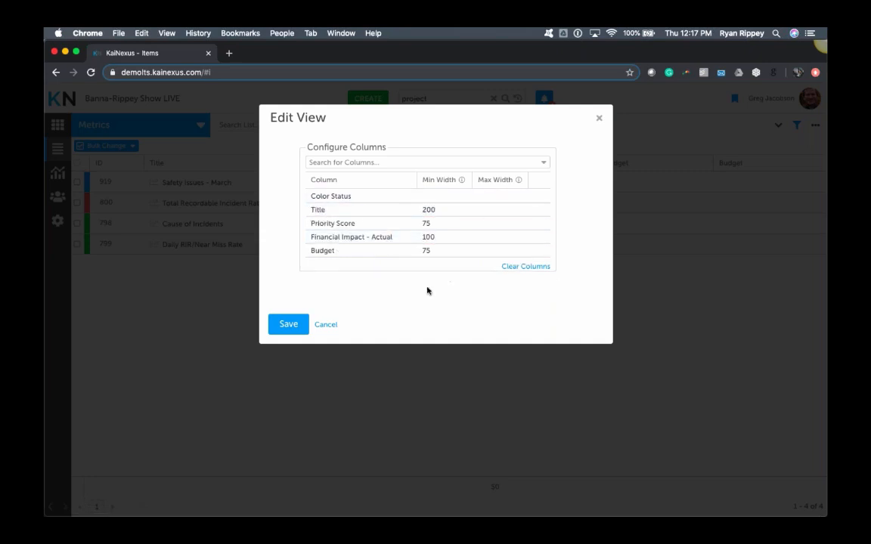
pyautogui.click(287, 324)
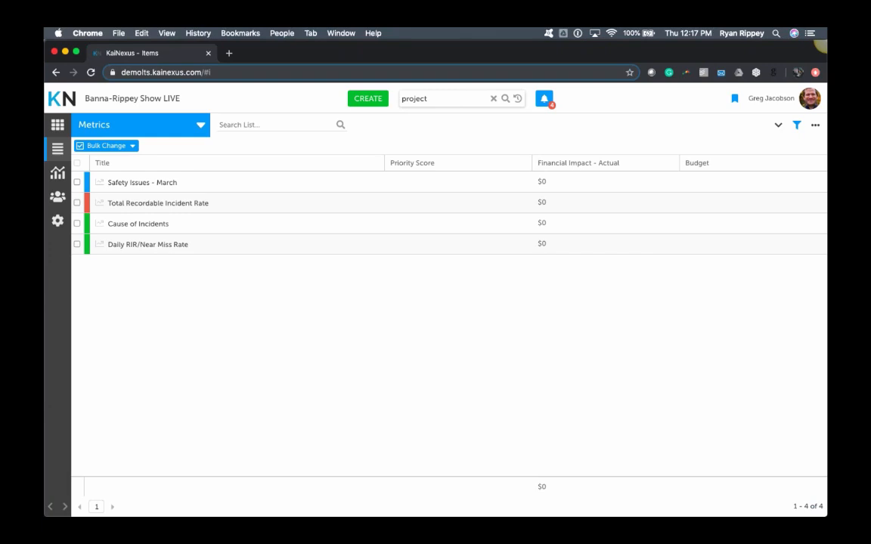
# Open the saved At Risk (Project) list and display it in Tree view.
pyautogui.click(201, 126)
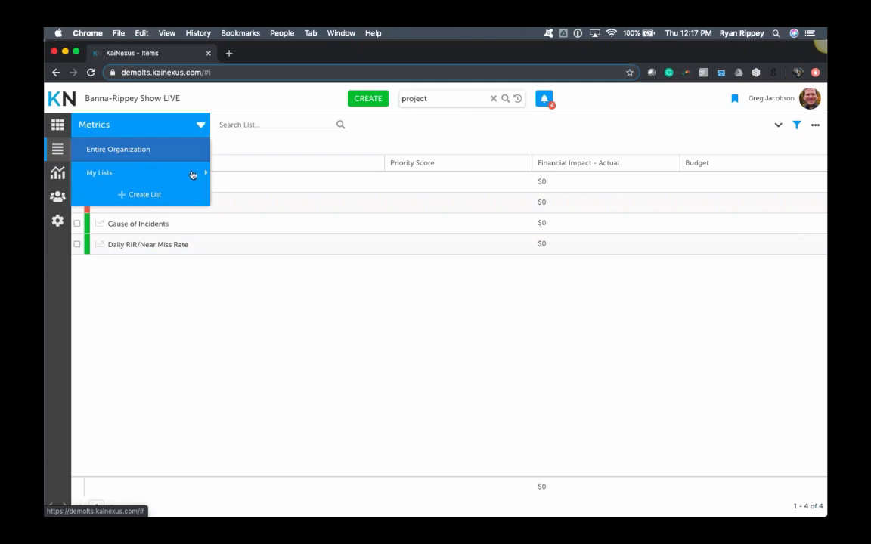
pyautogui.moveTo(185, 174)
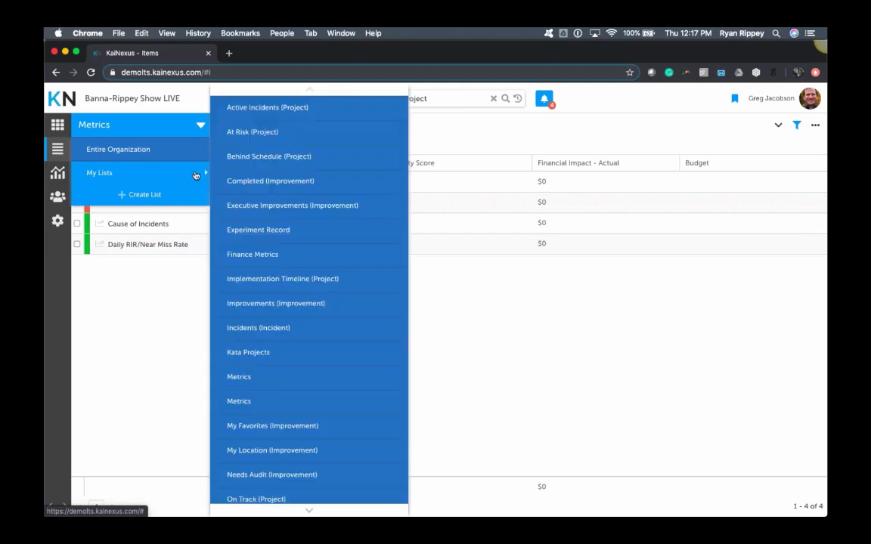
pyautogui.click(264, 135)
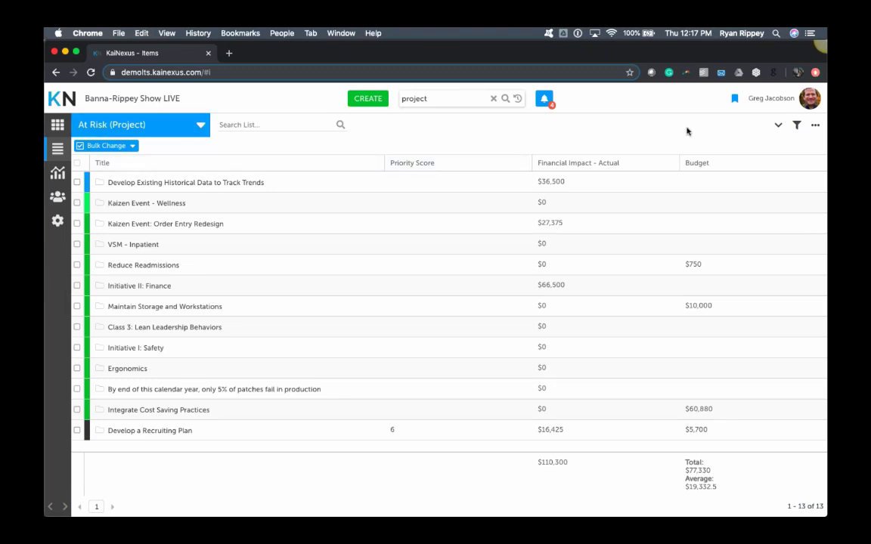
pyautogui.click(814, 125)
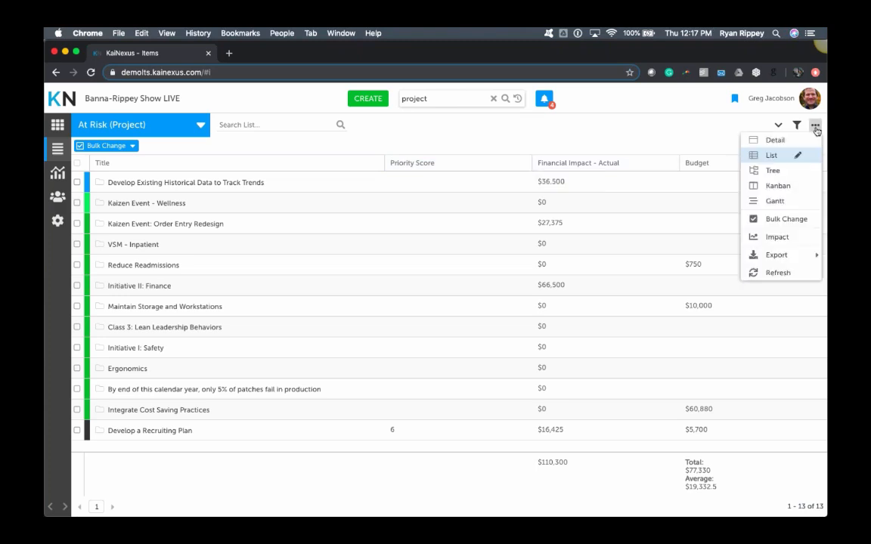
pyautogui.click(789, 173)
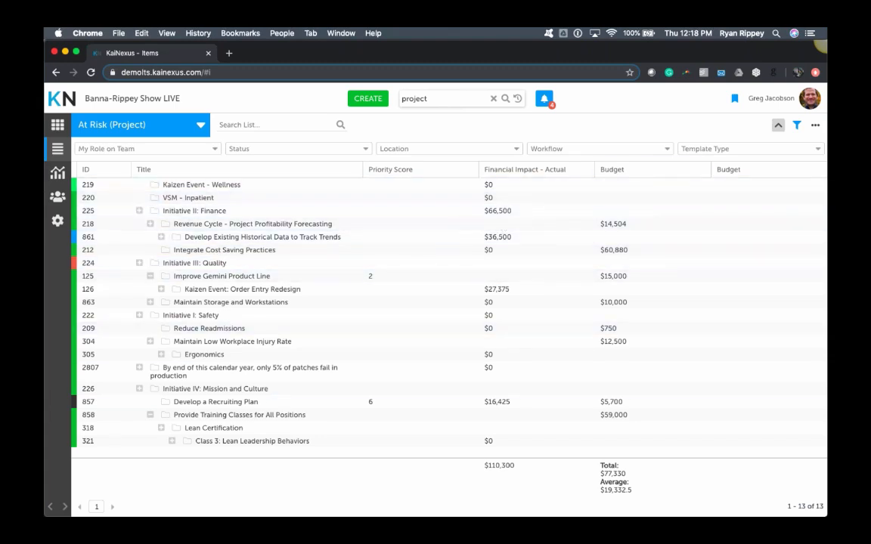
# Enable Filter Children in the view options of the At Risk (Project) list's filter.
pyautogui.click(797, 126)
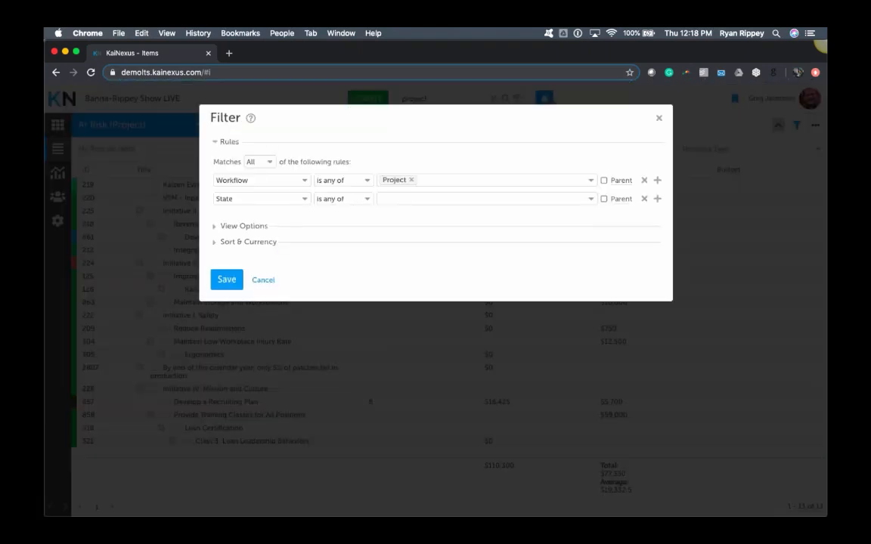
pyautogui.click(215, 229)
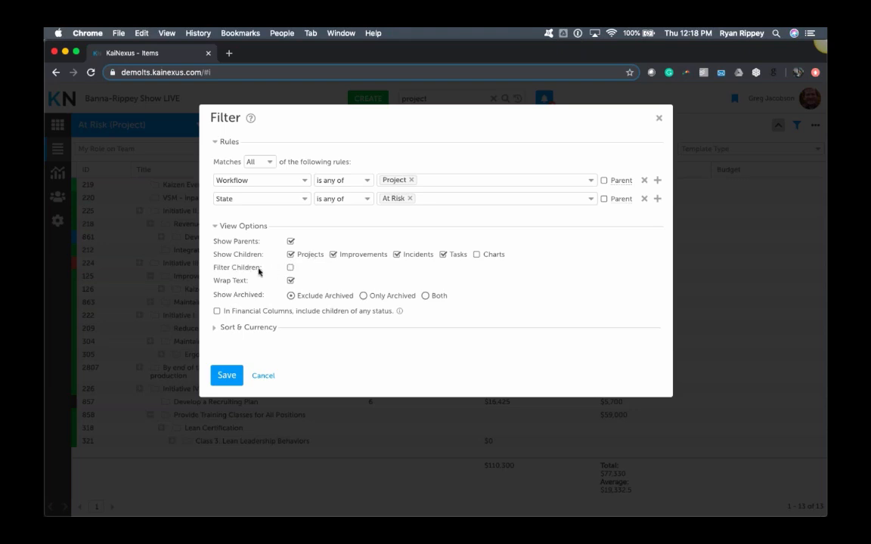
pyautogui.click(290, 268)
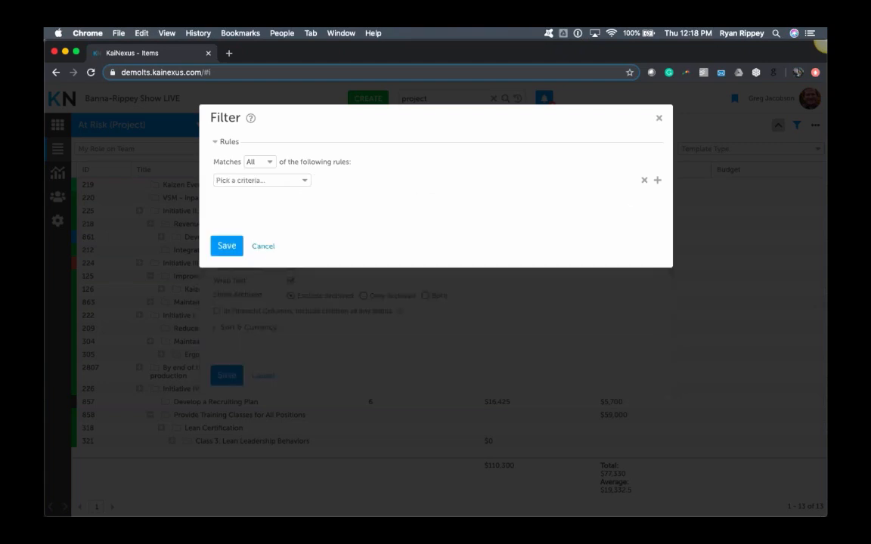
# Add a child filter rule requiring Status is not any of Complete, save it, and apply the list filter.
pyautogui.click(306, 182)
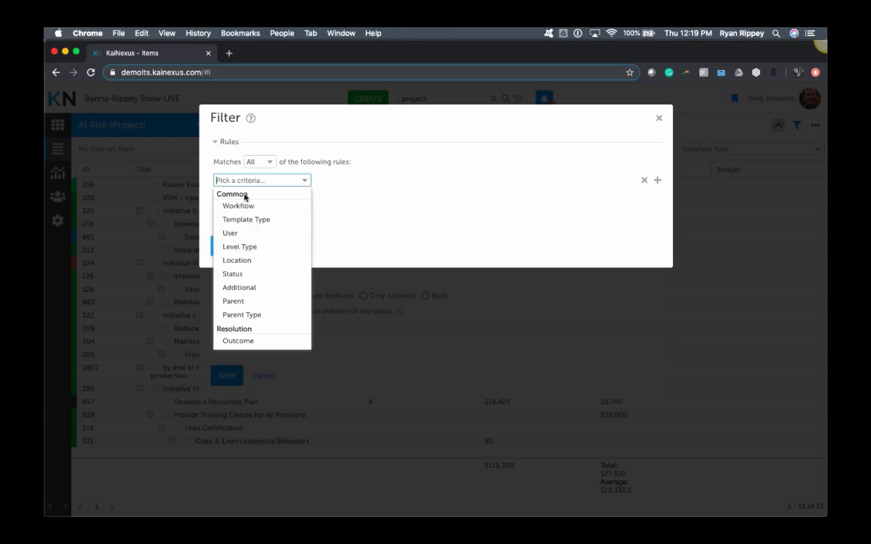
pyautogui.write('stat')
pyautogui.click(236, 207)
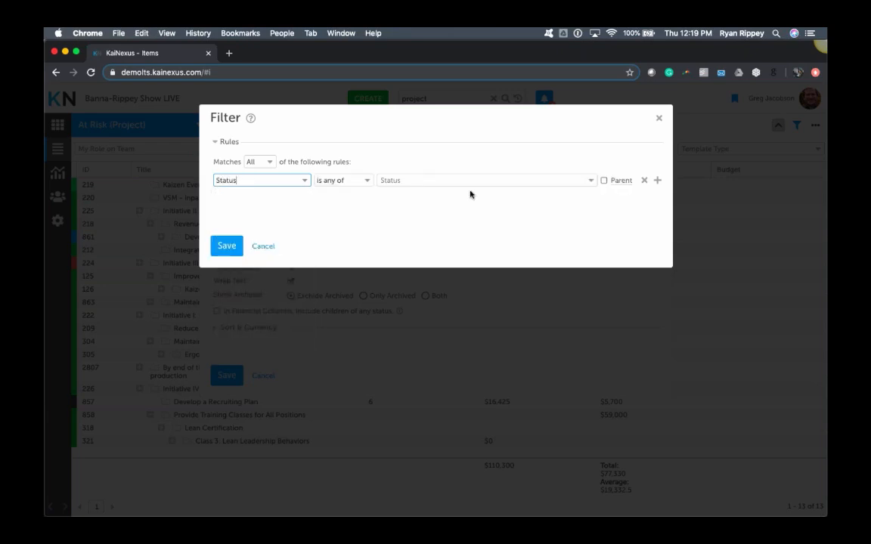
pyautogui.click(367, 184)
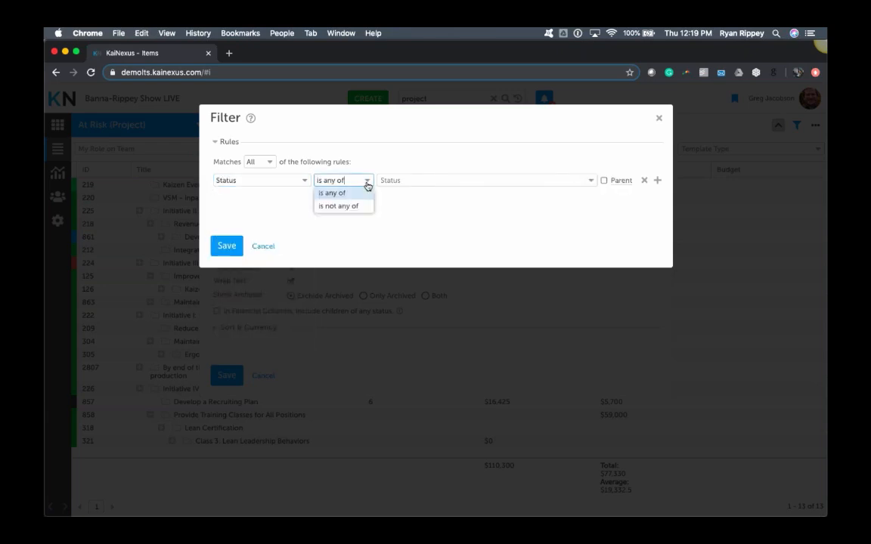
pyautogui.click(355, 205)
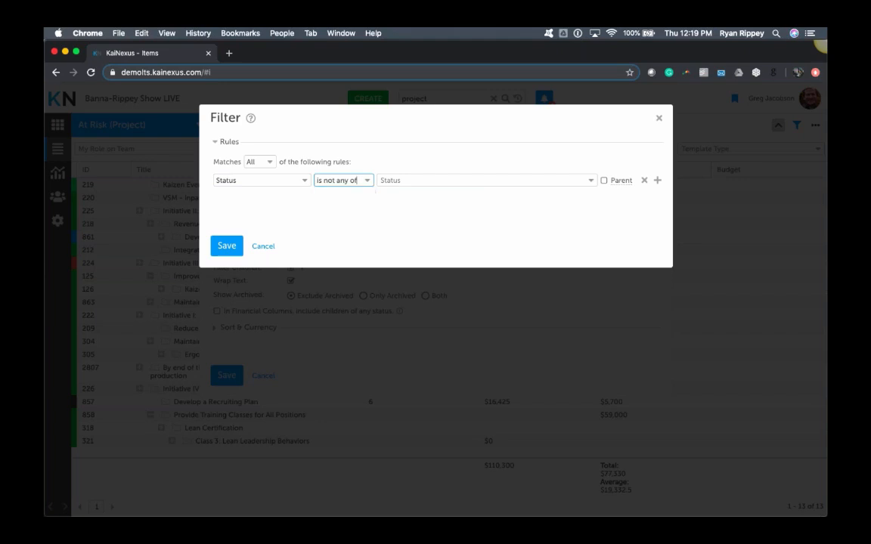
pyautogui.click(591, 182)
pyautogui.click(430, 272)
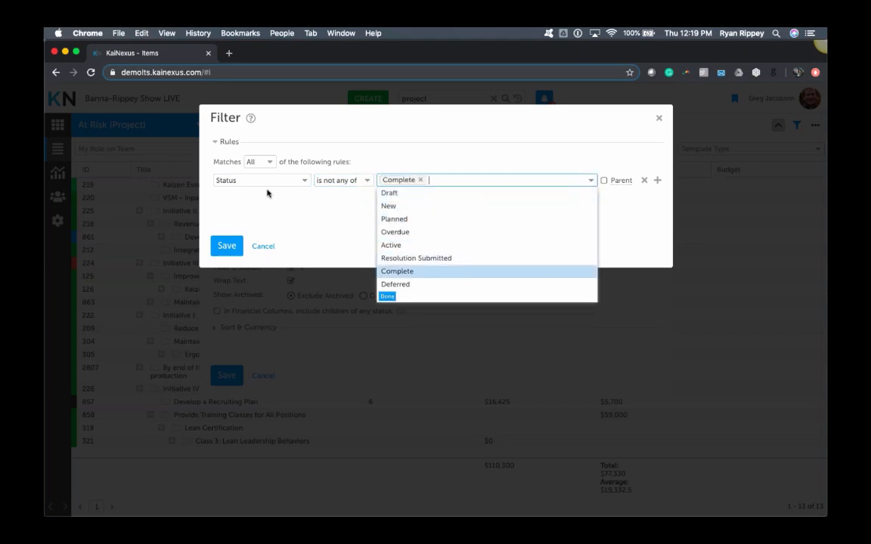
pyautogui.click(239, 226)
pyautogui.click(227, 246)
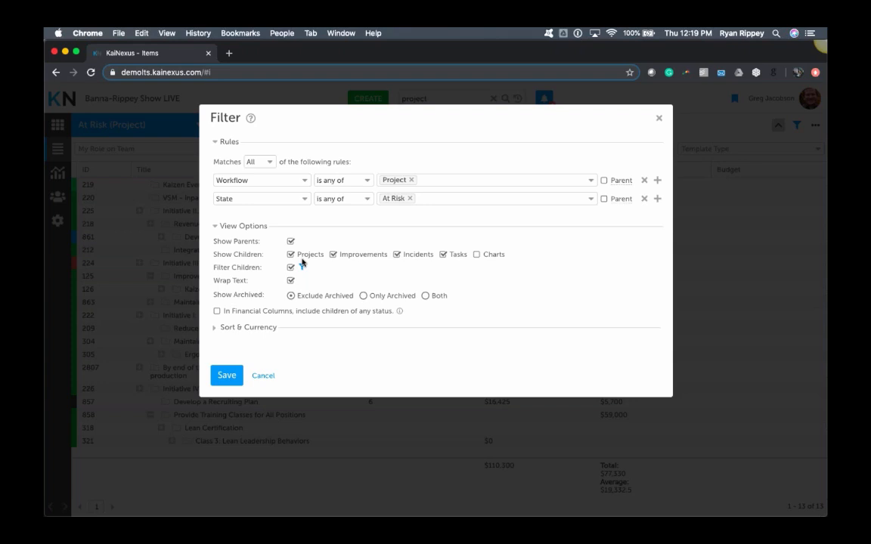
pyautogui.click(226, 375)
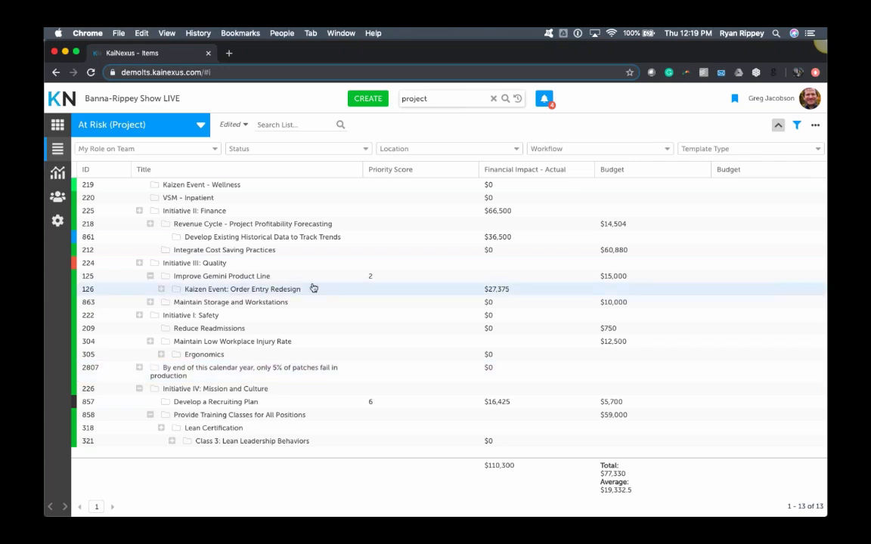
# Try changing the list's State filter rule to Due Date, examine its operator choices, and close the filter without saving.
pyautogui.click(815, 125)
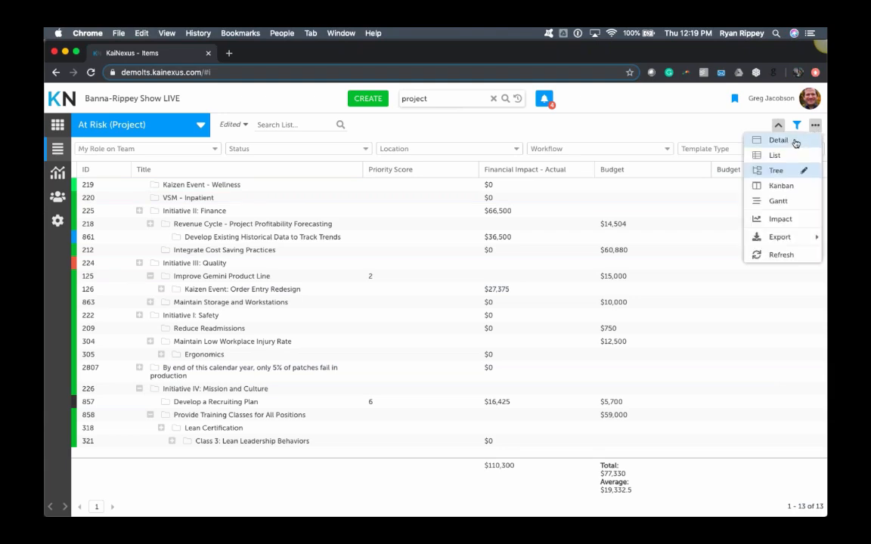
pyautogui.click(796, 124)
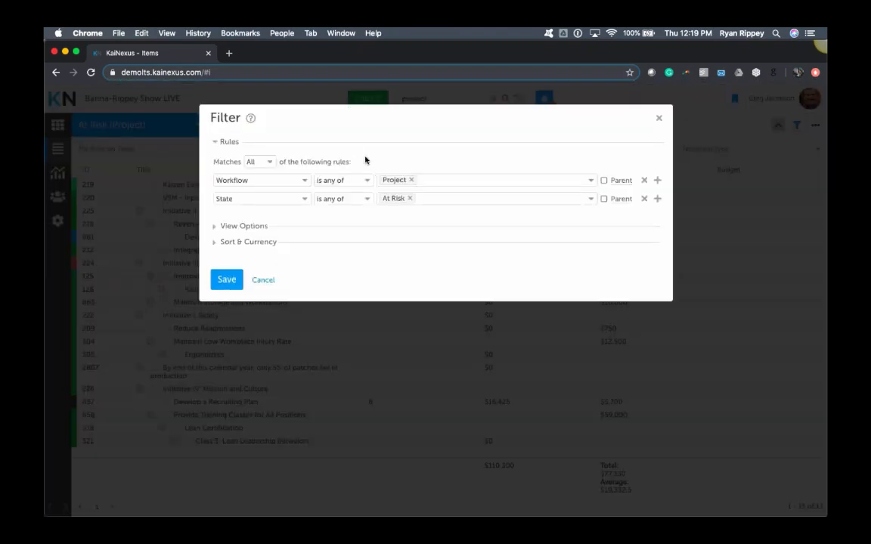
pyautogui.click(301, 201)
pyautogui.scroll(15, 284, 269)
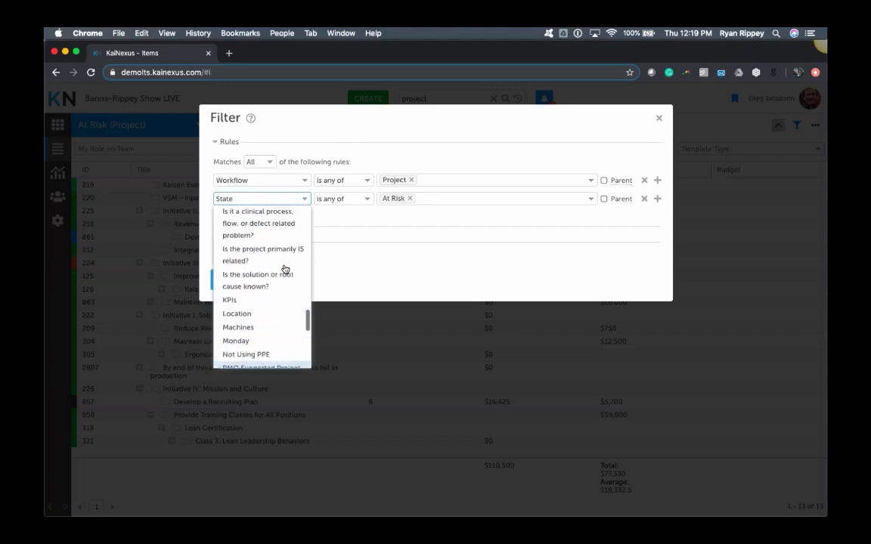
pyautogui.scroll(3, 284, 268)
pyautogui.scroll(-4, 283, 270)
pyautogui.scroll(-1, 271, 300)
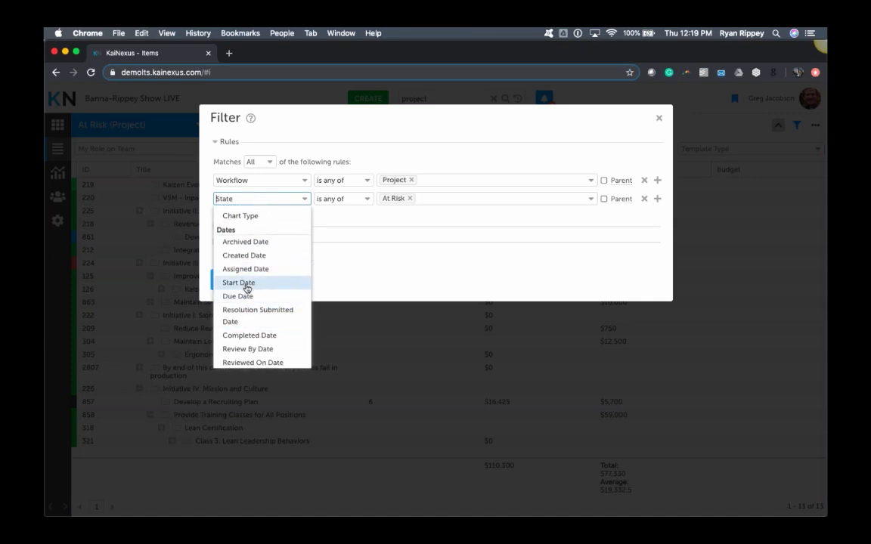
pyautogui.click(242, 296)
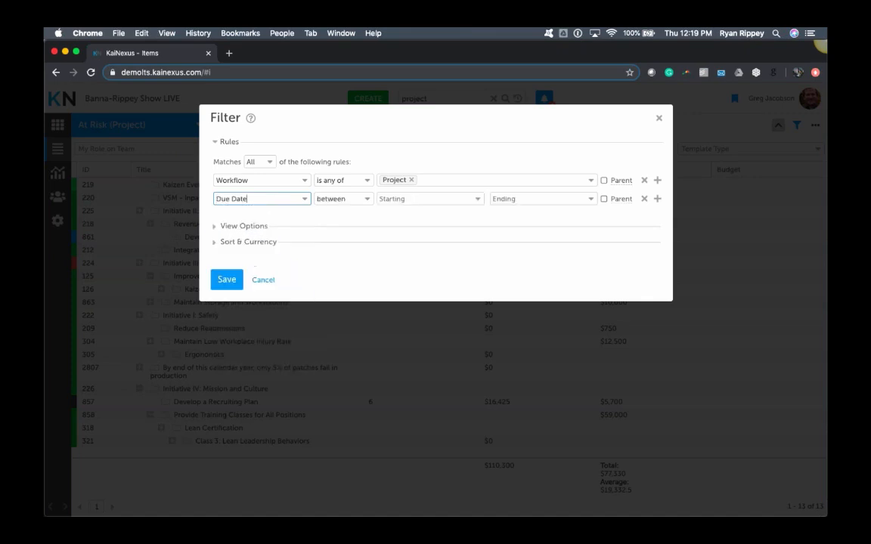
pyautogui.click(369, 201)
pyautogui.click(369, 201)
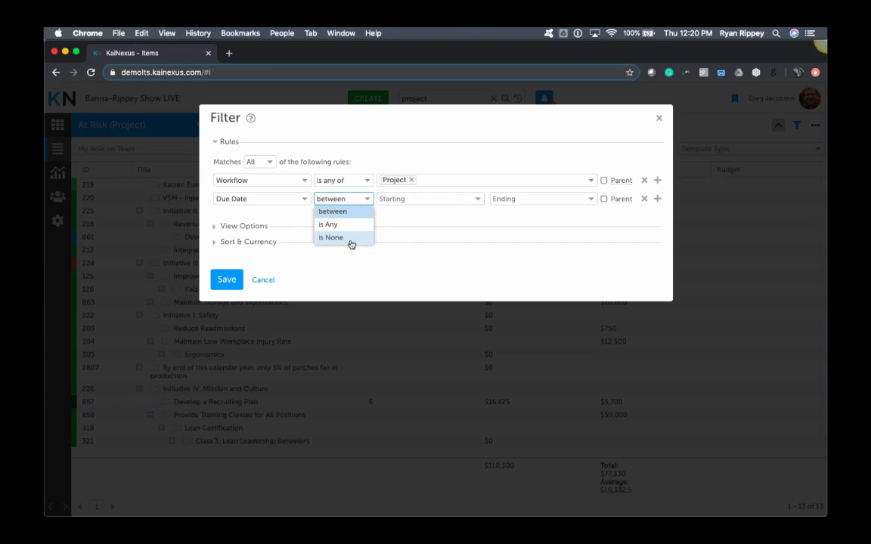
pyautogui.click(658, 120)
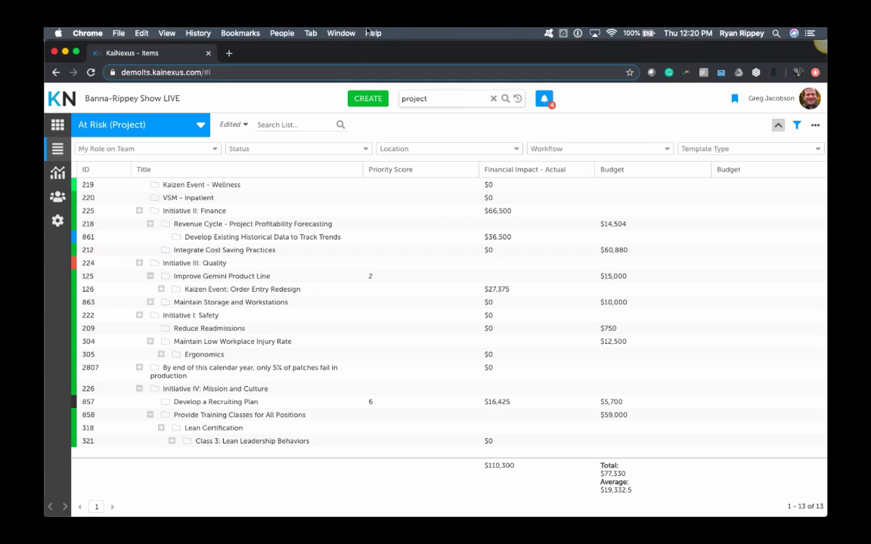
# Open the A3 Folder from the Personal board and look through its details and improvements.
pyautogui.click(61, 127)
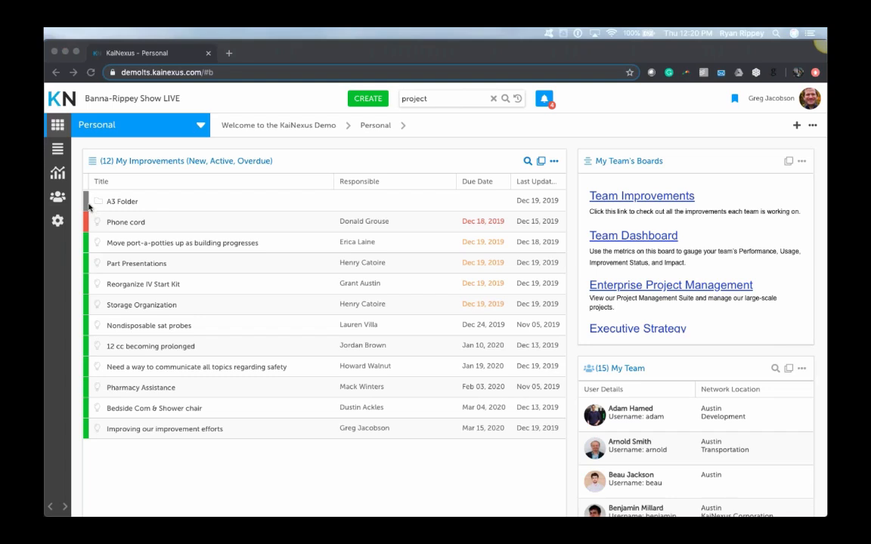
pyautogui.click(176, 192)
pyautogui.click(178, 202)
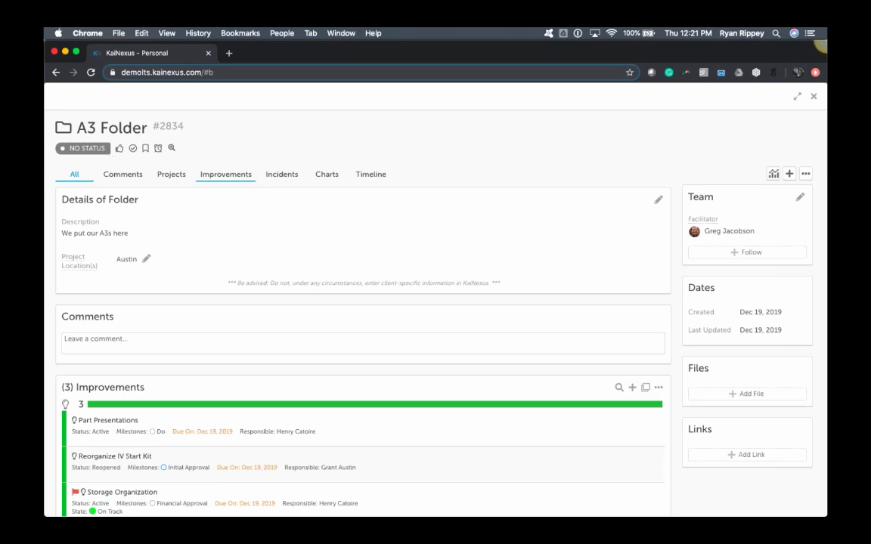
pyautogui.scroll(-3, 412, 319)
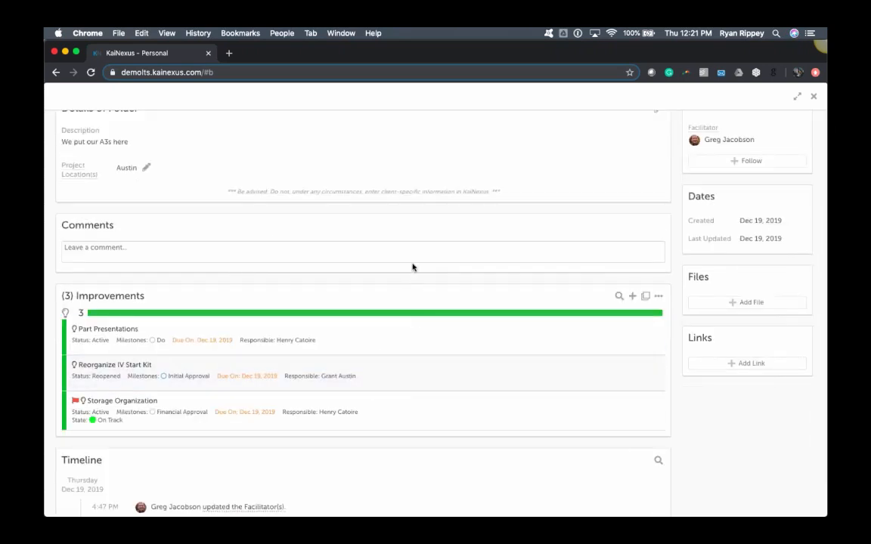
pyautogui.scroll(2, 412, 267)
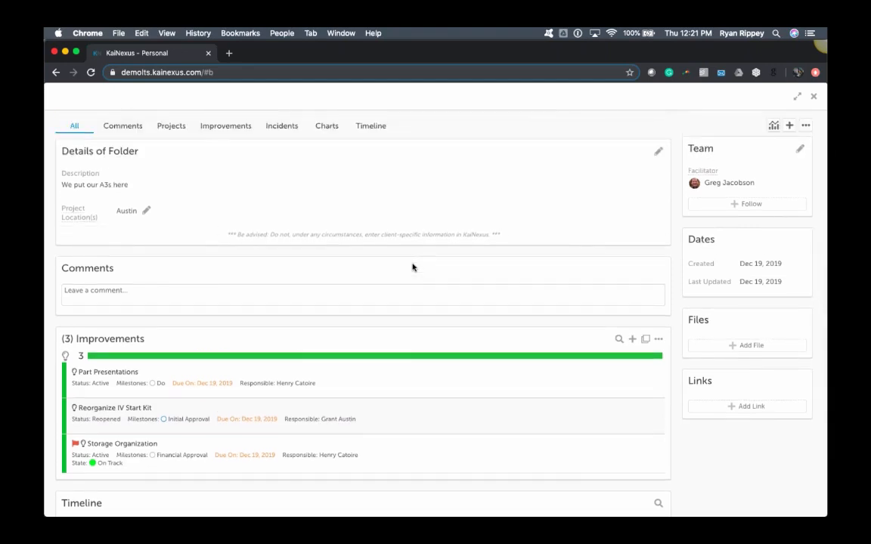
pyautogui.scroll(2, 412, 267)
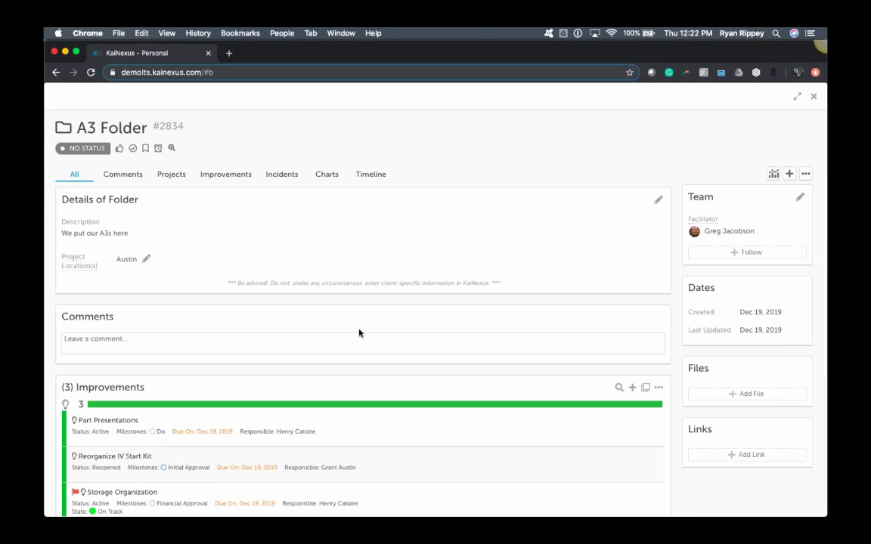
# Open the Part Presentations improvement from the folder and view its available item actions.
pyautogui.click(349, 431)
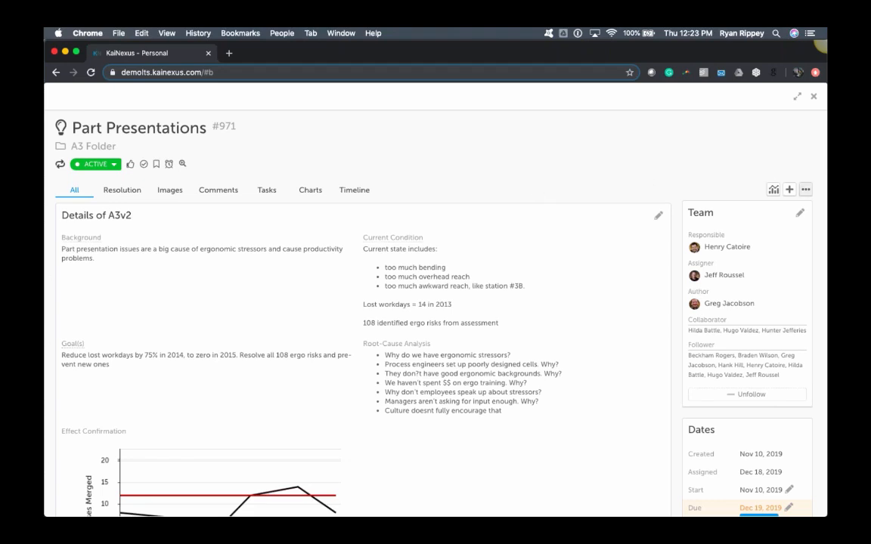
pyautogui.click(806, 191)
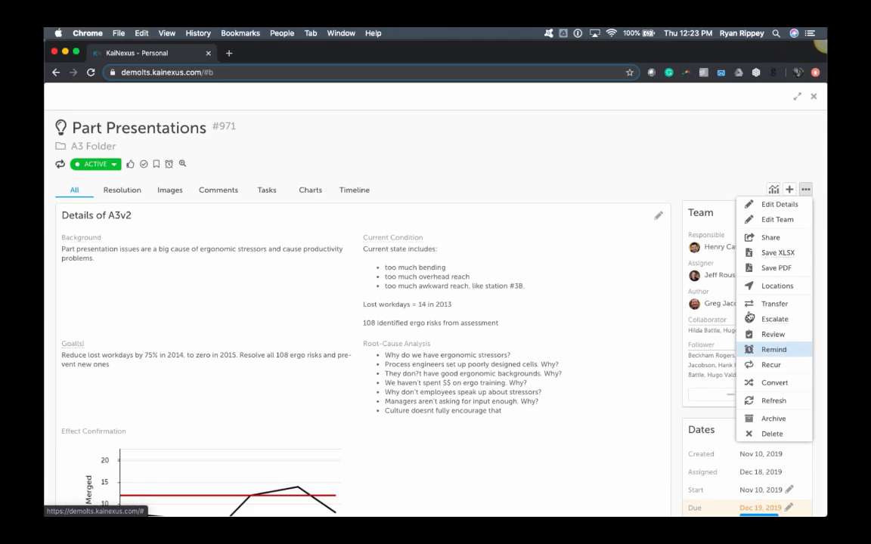
pyautogui.click(593, 165)
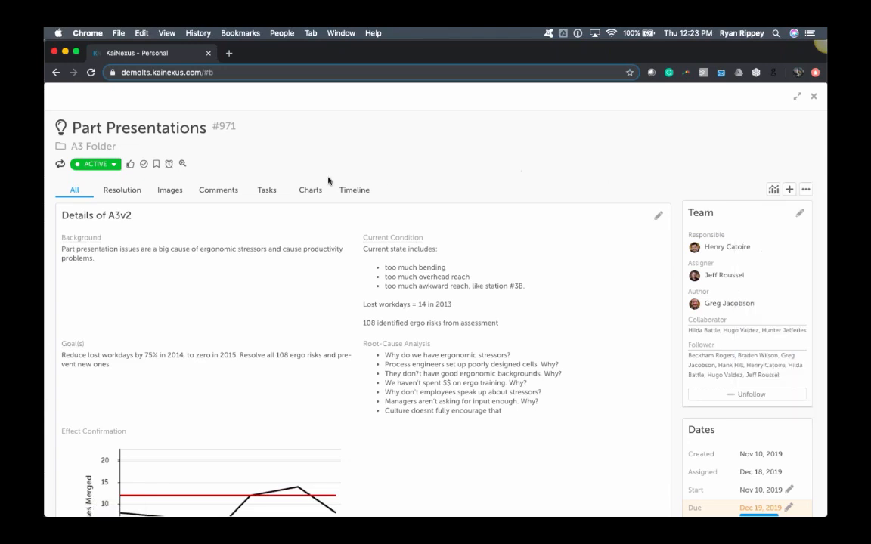
# Save a reminder on Part Presentations for Dec 19, 2019 4:40 PM and return to the Personal board.
pyautogui.click(169, 165)
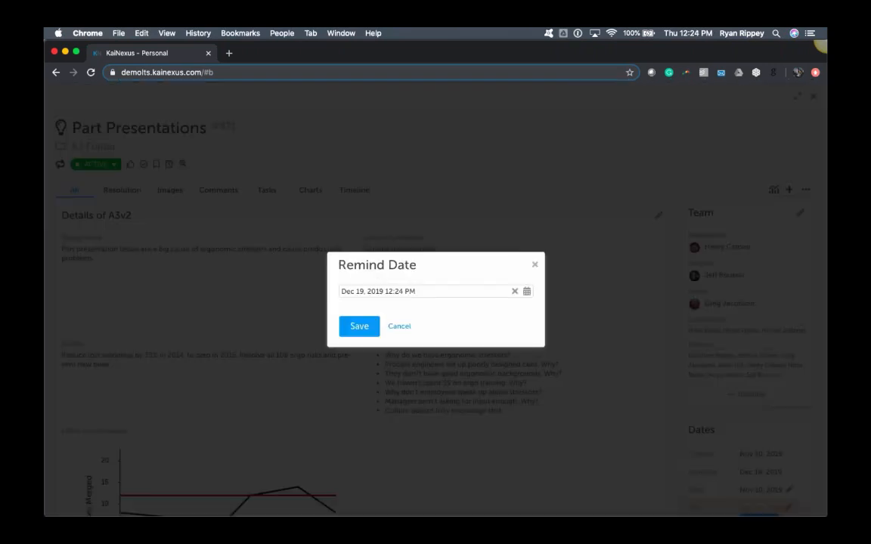
pyautogui.click(390, 293)
pyautogui.press('BackSpace')
pyautogui.press('BackSpace')
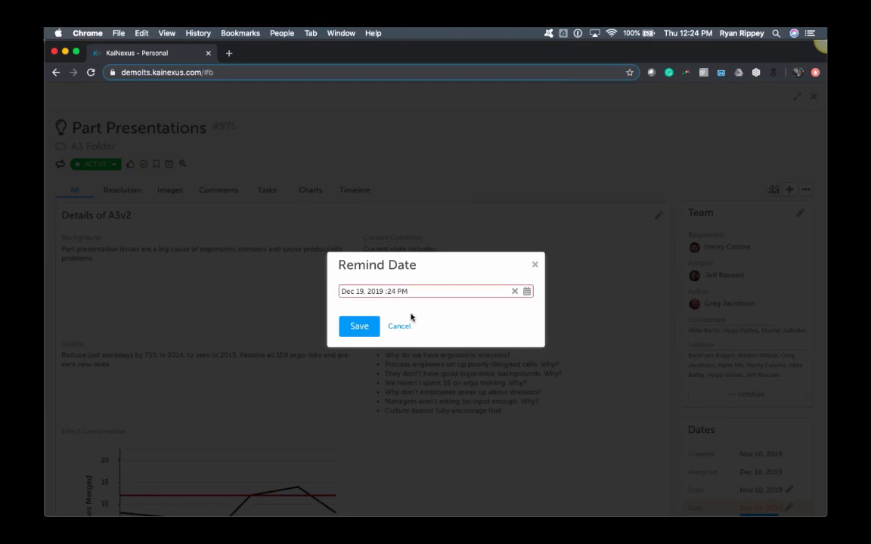
pyautogui.write('4')
pyautogui.press('Right')
pyautogui.press('Right')
pyautogui.press('Right')
pyautogui.press('BackSpace')
pyautogui.press('BackSpace')
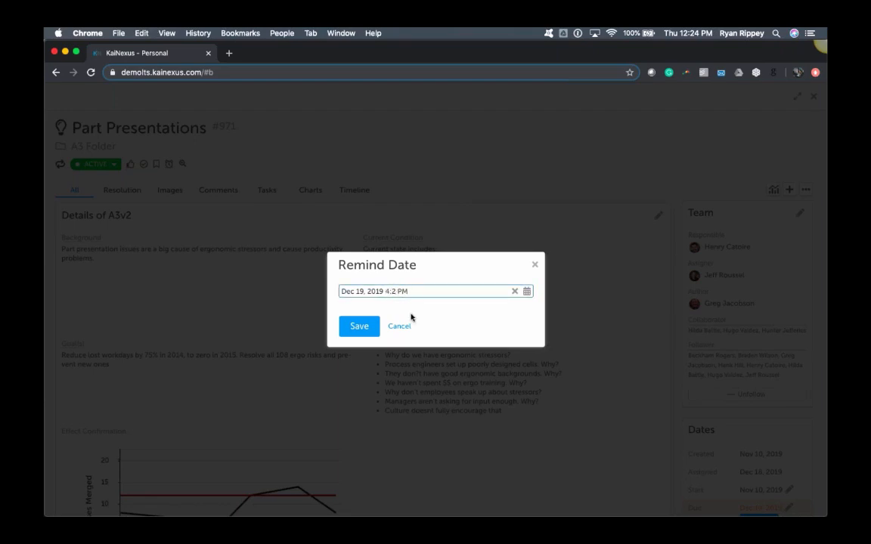
pyautogui.write('40')
pyautogui.click(359, 328)
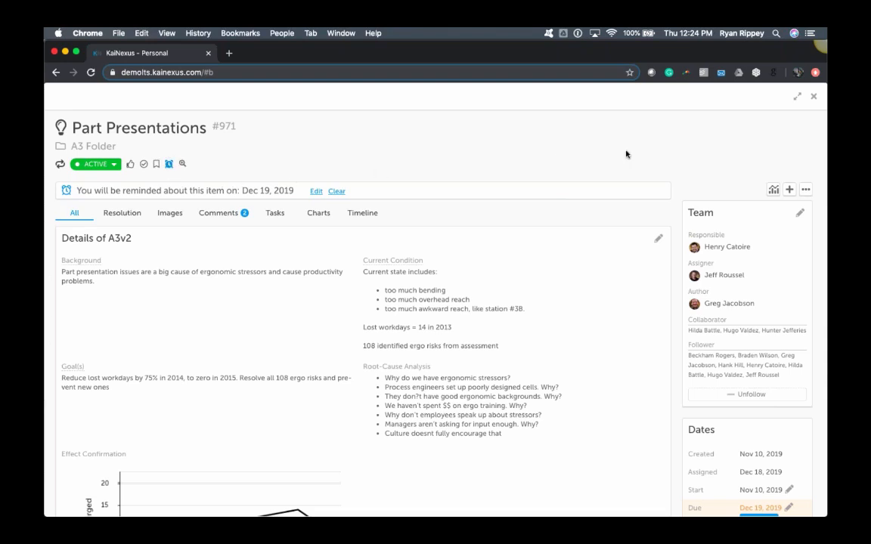
pyautogui.click(814, 97)
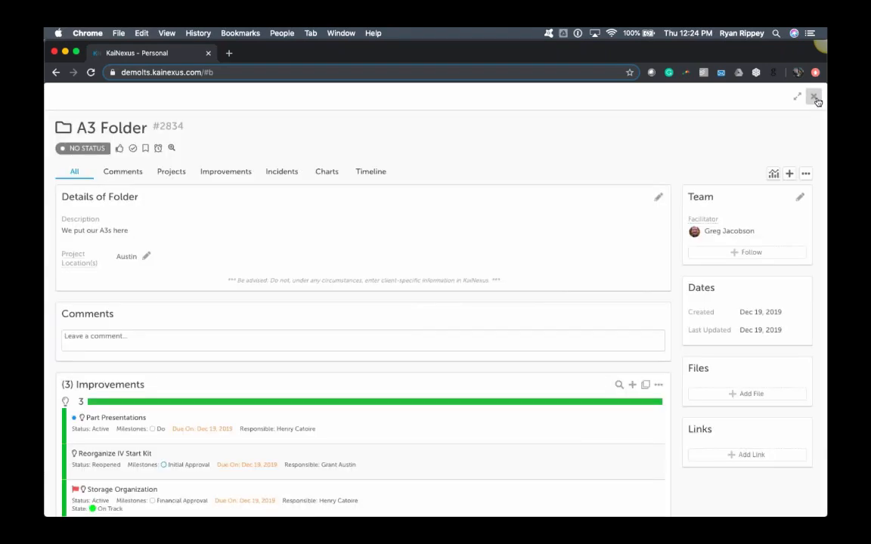
pyautogui.click(813, 98)
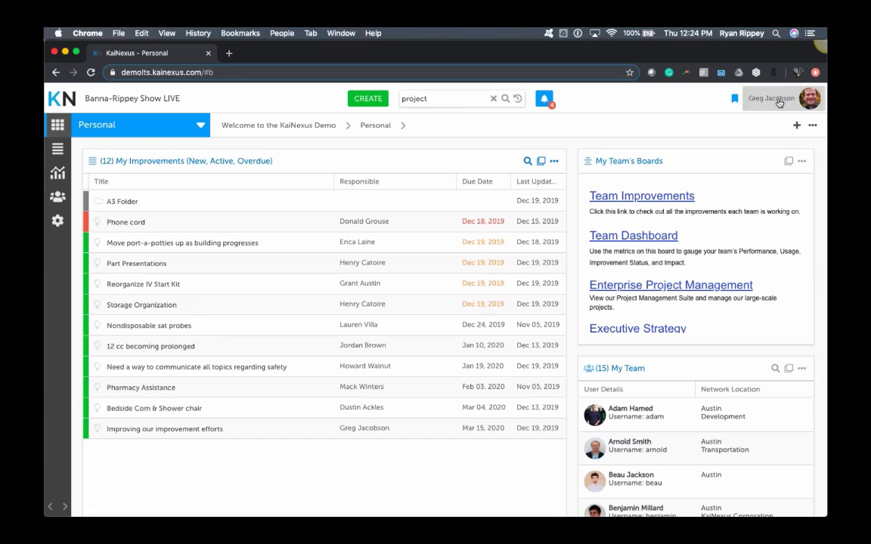
# View the reminders in the signed-in user's profile activity, and close the profile.
pyautogui.click(778, 103)
pyautogui.click(748, 119)
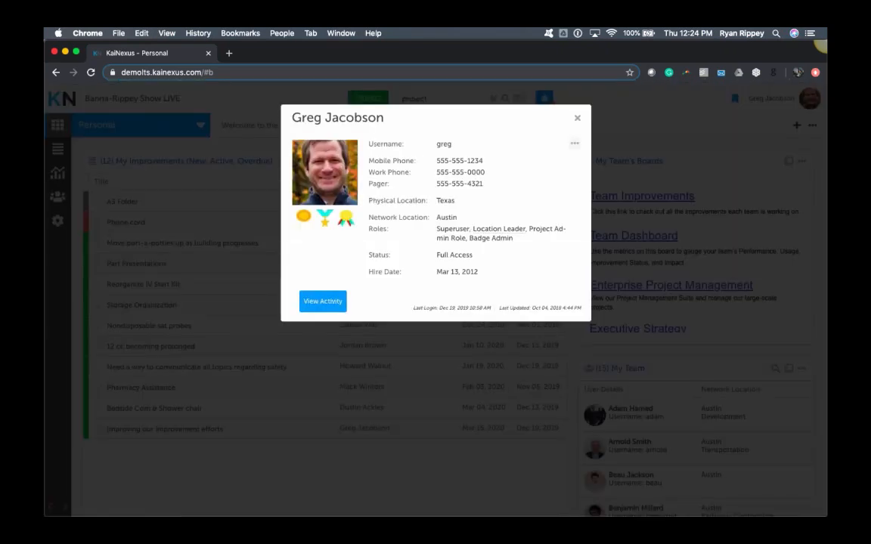
pyautogui.click(331, 305)
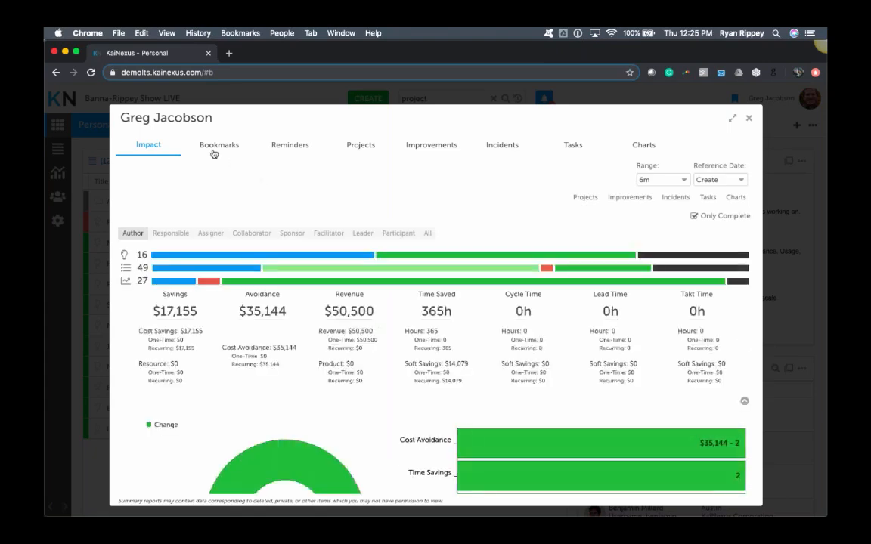
pyautogui.click(288, 148)
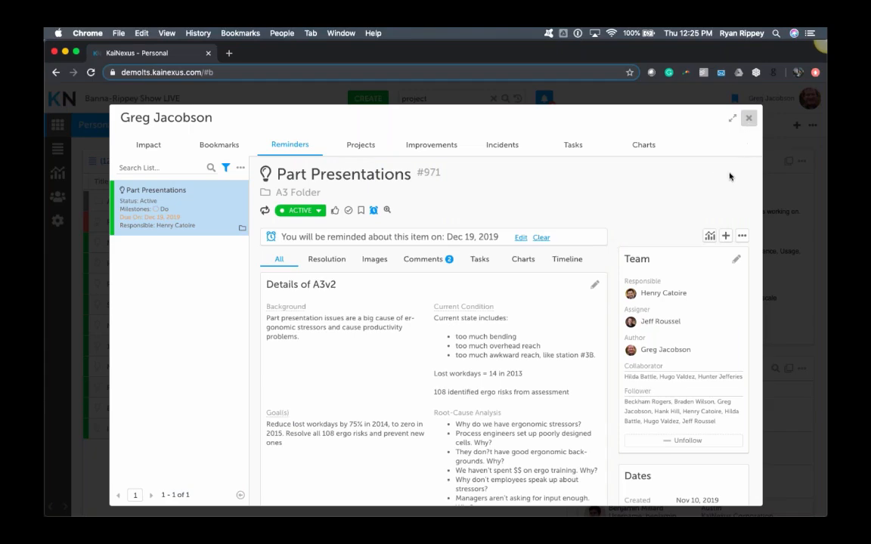
pyautogui.press('Escape')
pyautogui.click(575, 120)
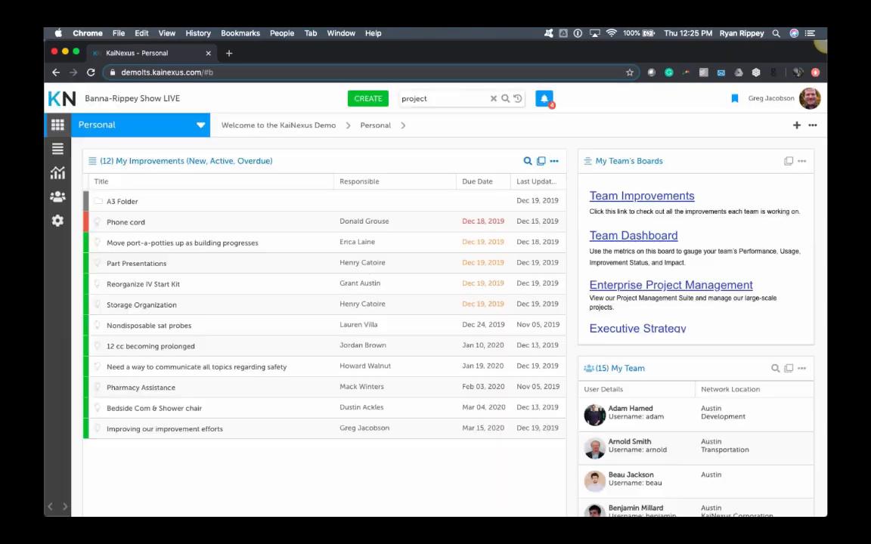
# Examine the options of an Additional rule in the My Improvements filter, and close the filter without saving.
pyautogui.click(552, 164)
pyautogui.click(537, 177)
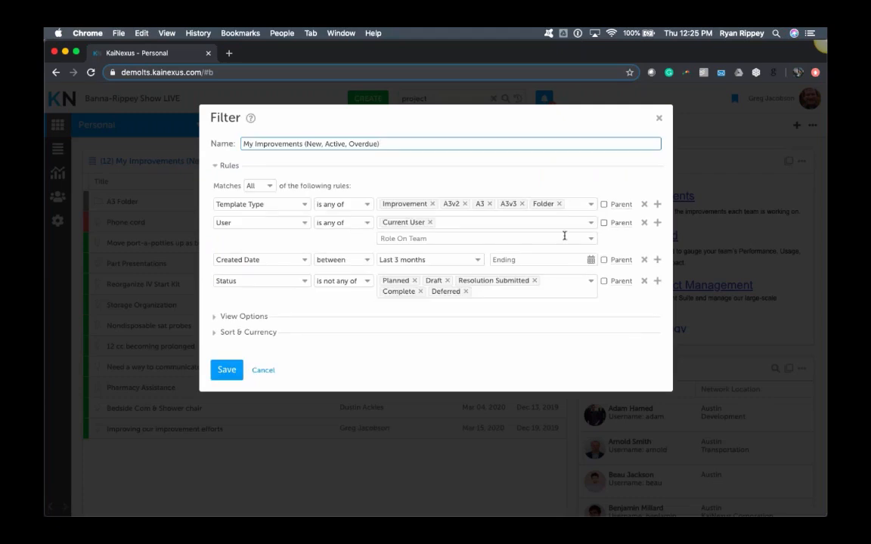
pyautogui.click(657, 281)
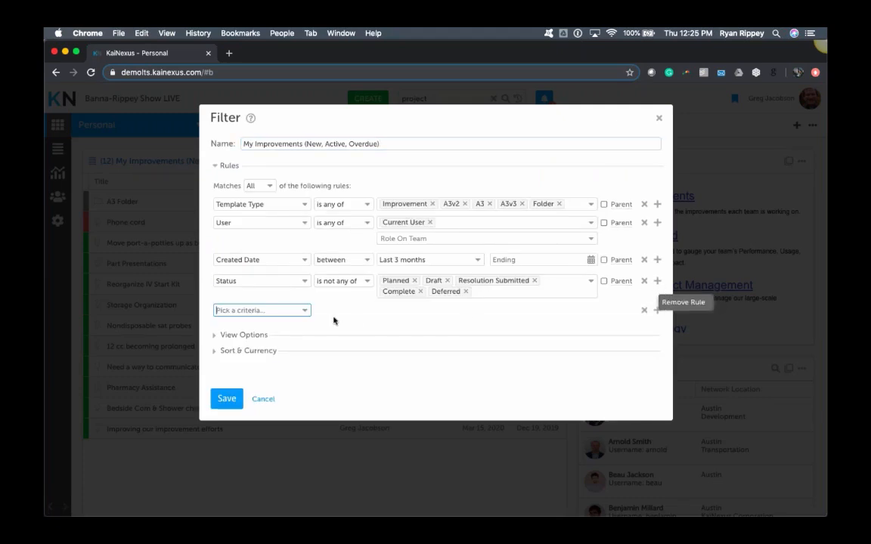
pyautogui.click(262, 311)
pyautogui.write('add')
pyautogui.click(244, 336)
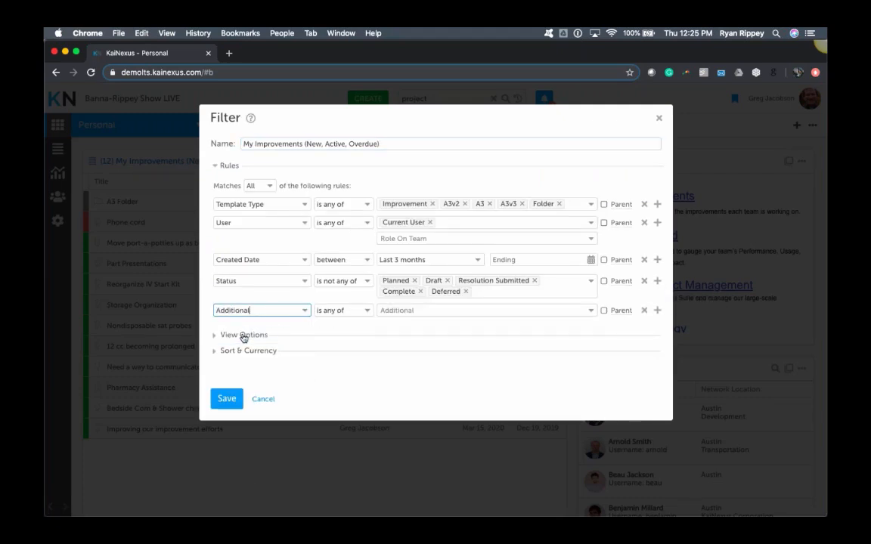
pyautogui.click(591, 312)
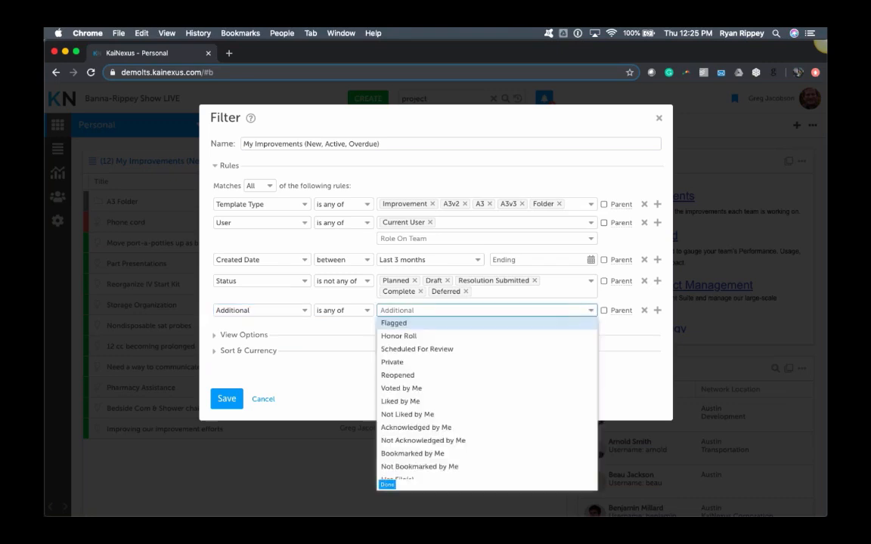
pyautogui.scroll(-3, 465, 386)
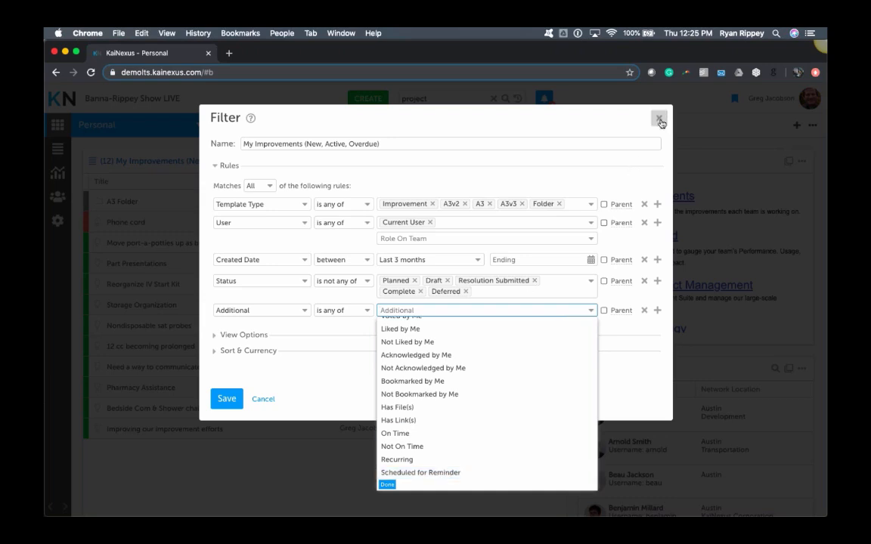
pyautogui.click(659, 119)
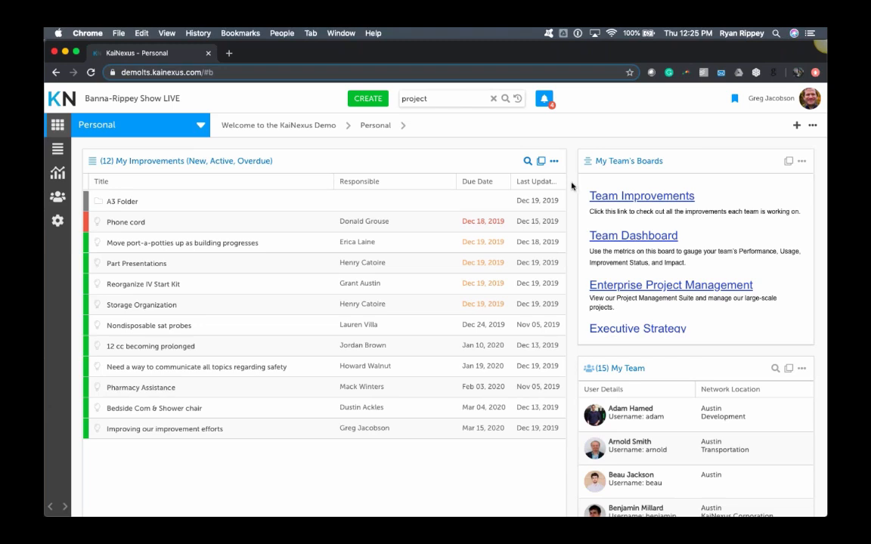
# View the notifications list and close it.
pyautogui.click(542, 101)
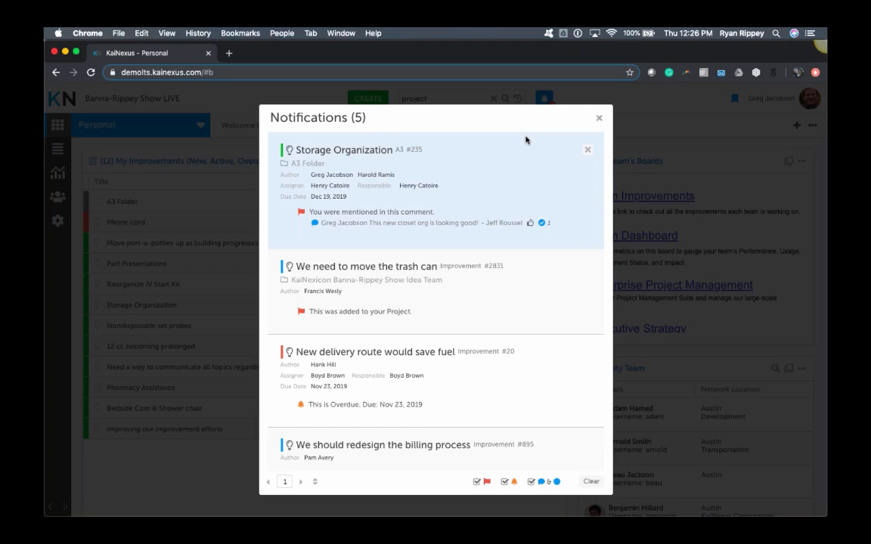
pyautogui.click(597, 120)
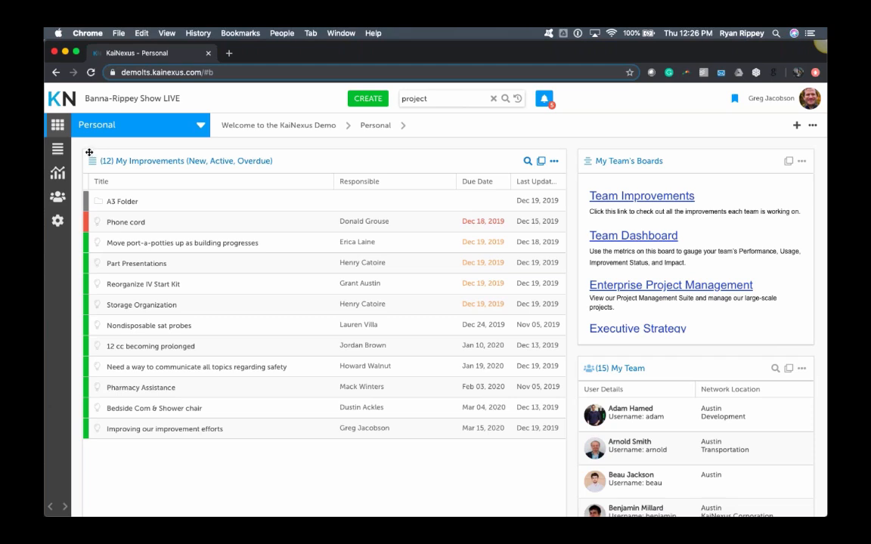
# Open the items list and quick-filter the At Risk (Project) list to the Planned status.
pyautogui.click(65, 154)
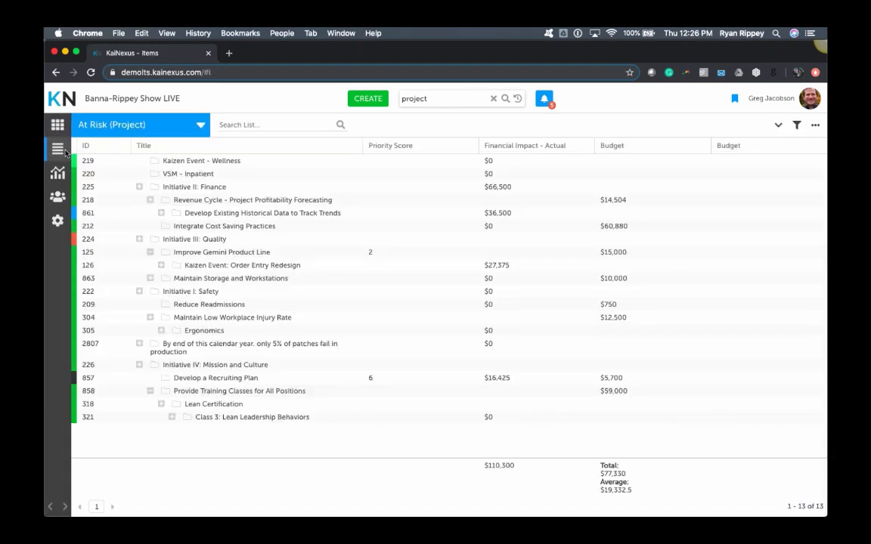
pyautogui.click(779, 127)
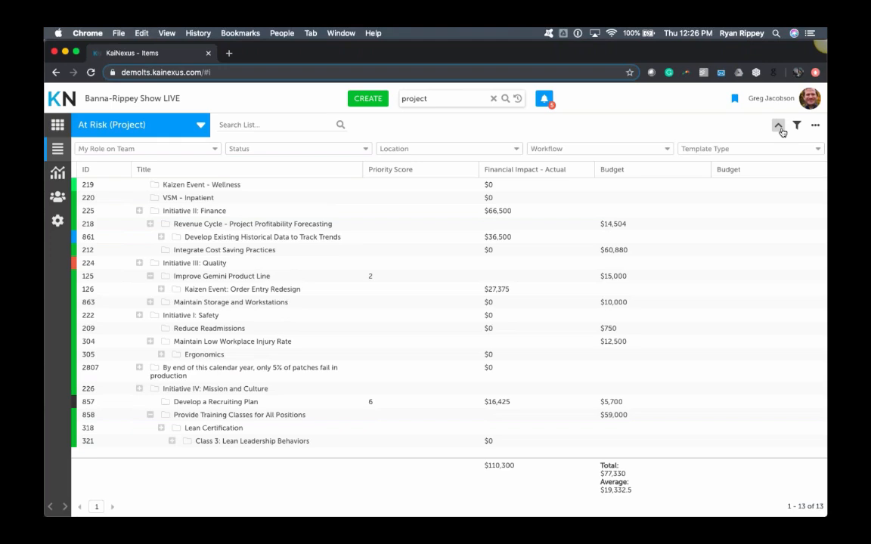
pyautogui.click(364, 148)
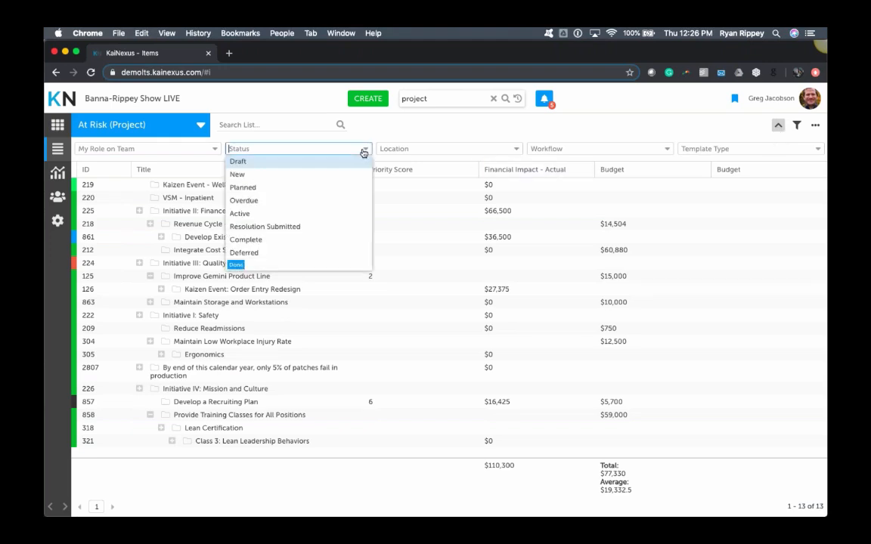
pyautogui.click(344, 186)
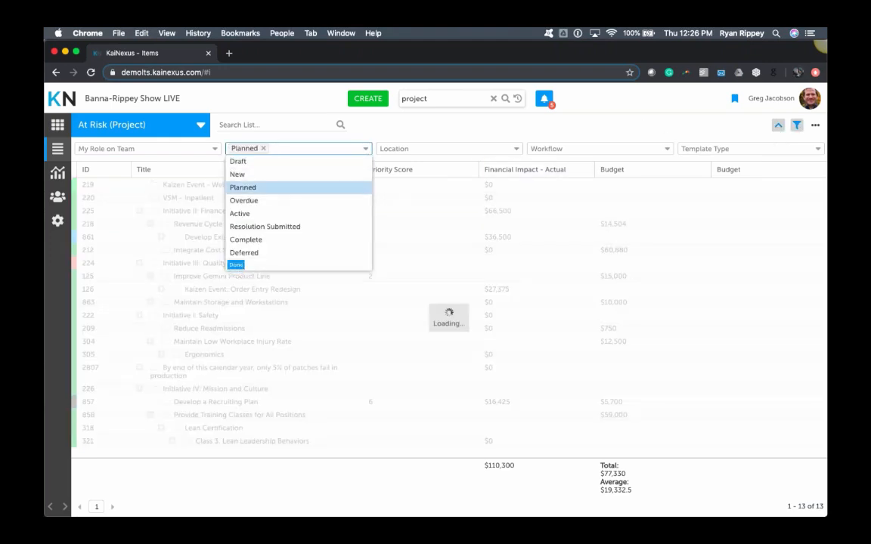
pyautogui.click(647, 132)
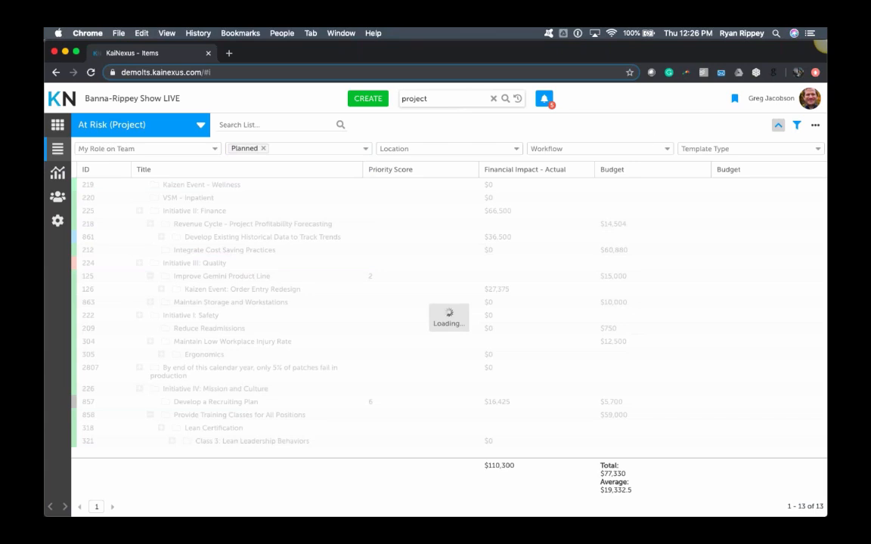
# Remove the State and Workflow rules from the custom list's filter and save the filter.
pyautogui.click(798, 128)
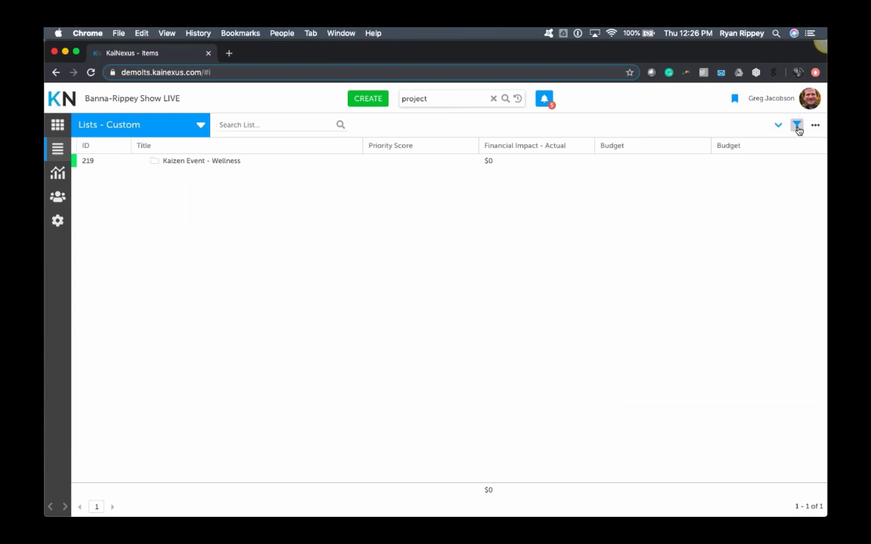
pyautogui.click(797, 128)
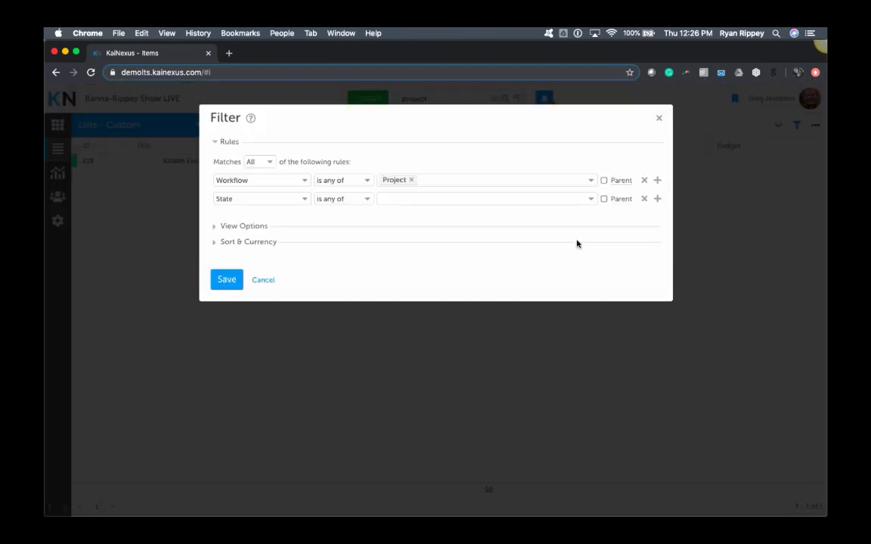
pyautogui.click(645, 198)
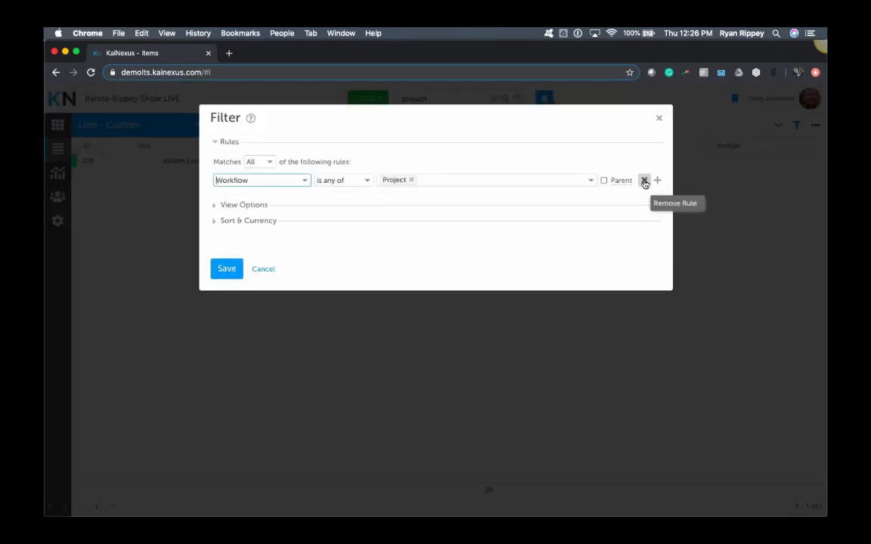
pyautogui.click(644, 180)
pyautogui.click(214, 274)
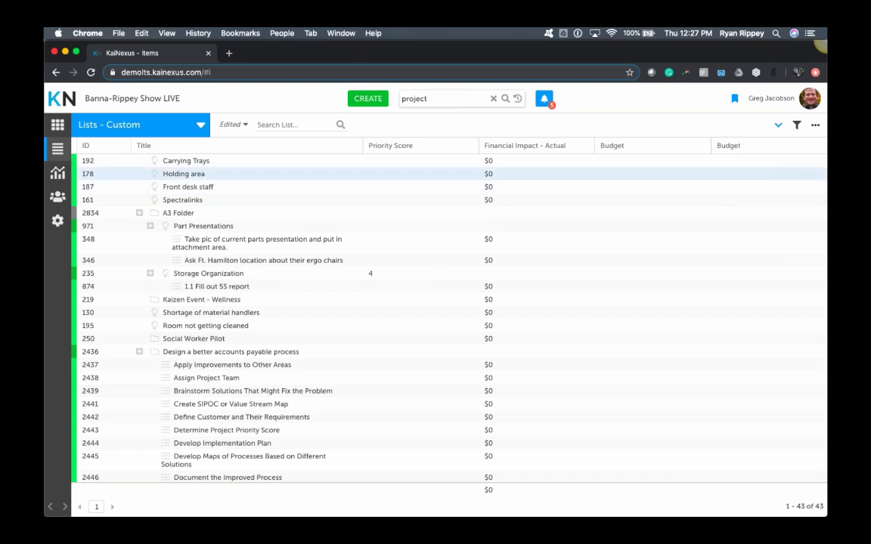
# Switch the custom list to the Gantt view and look through the scheduled items down to 1.1 Work Session 1.
pyautogui.click(815, 125)
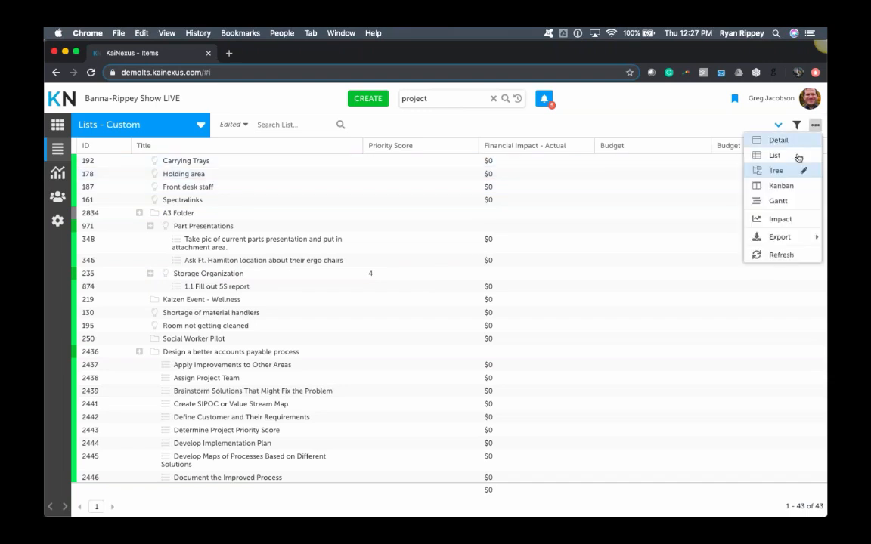
pyautogui.click(778, 201)
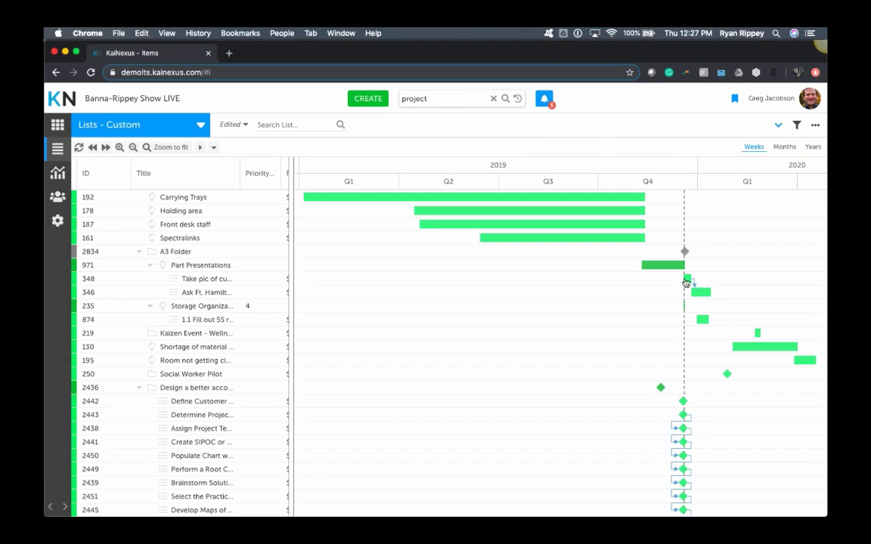
pyautogui.scroll(-3, 685, 282)
pyautogui.scroll(-6, 693, 218)
pyautogui.moveTo(696, 419)
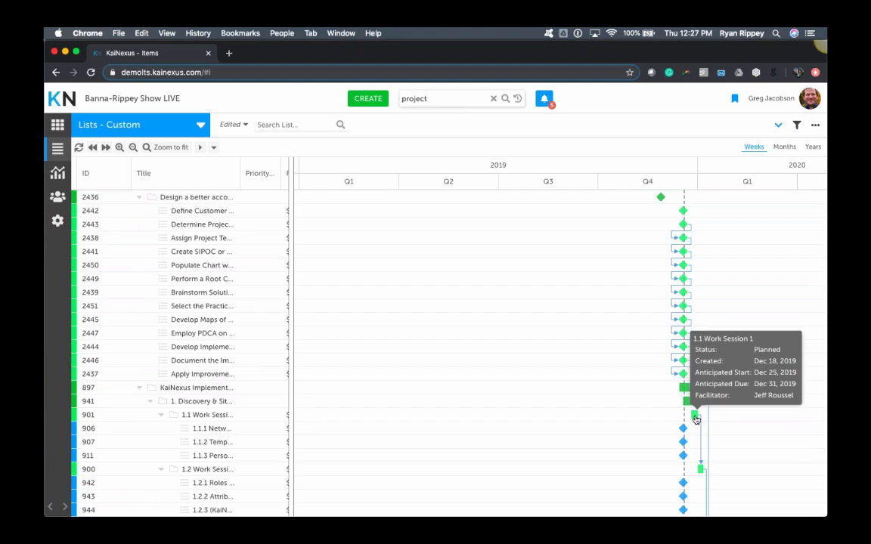
# Open 1.1 Work Session 1 from the Gantt chart, examine its dependencies and anticipated dates, and return to look through the chart.
pyautogui.click(696, 419)
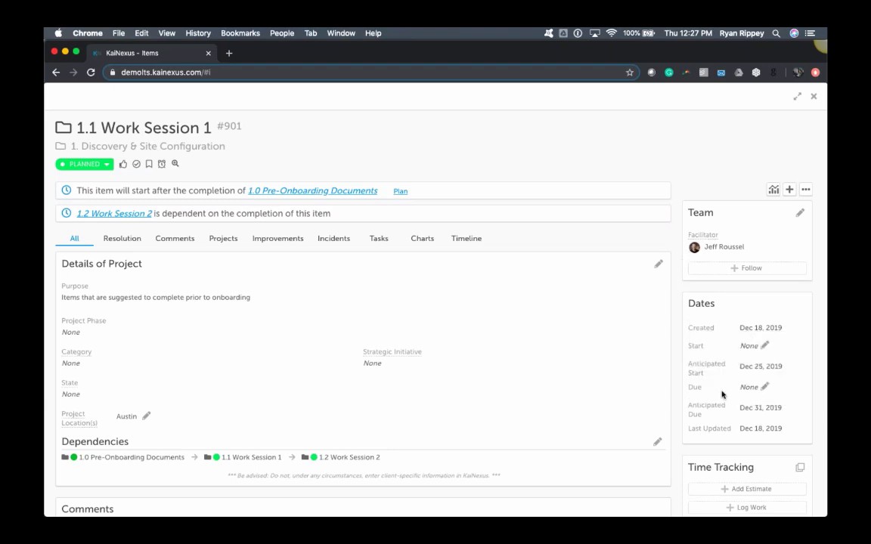
pyautogui.scroll(-1, 690, 355)
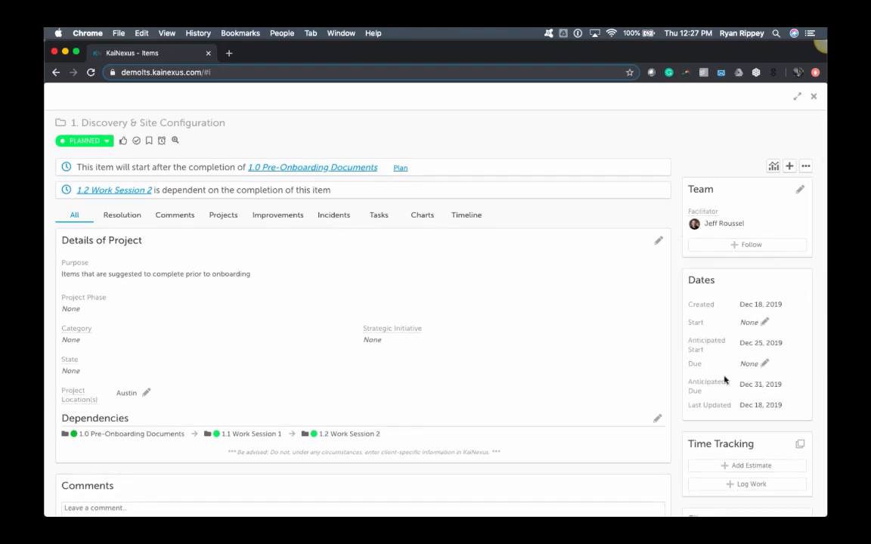
pyautogui.moveTo(690, 349)
pyautogui.scroll(1, 671, 251)
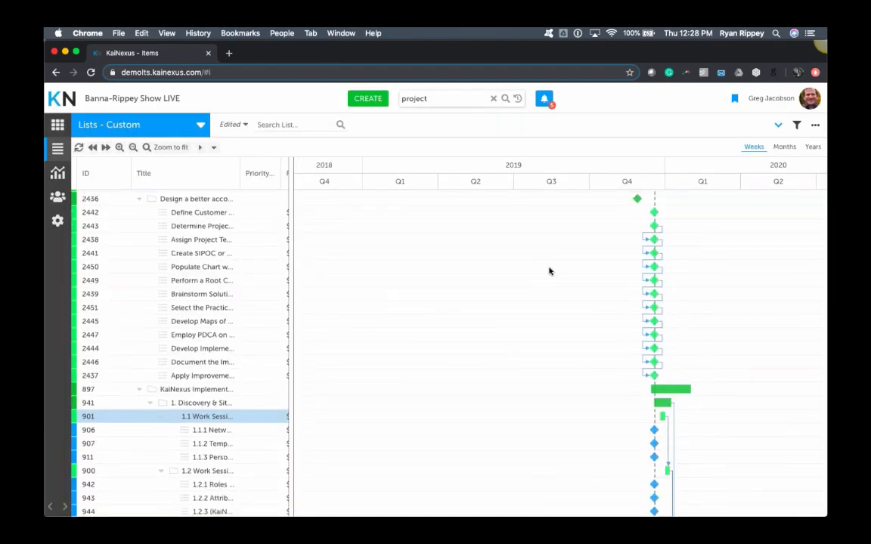
pyautogui.scroll(-10, 549, 271)
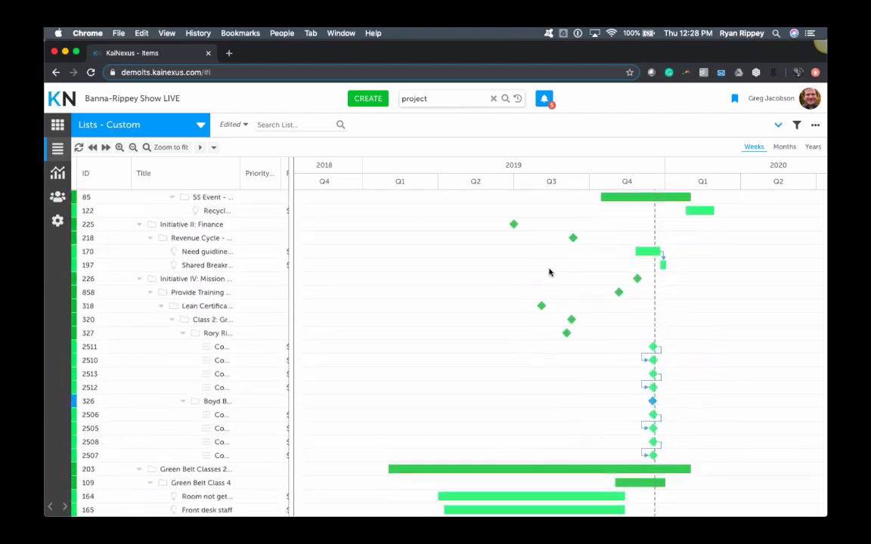
pyautogui.scroll(15, 559, 334)
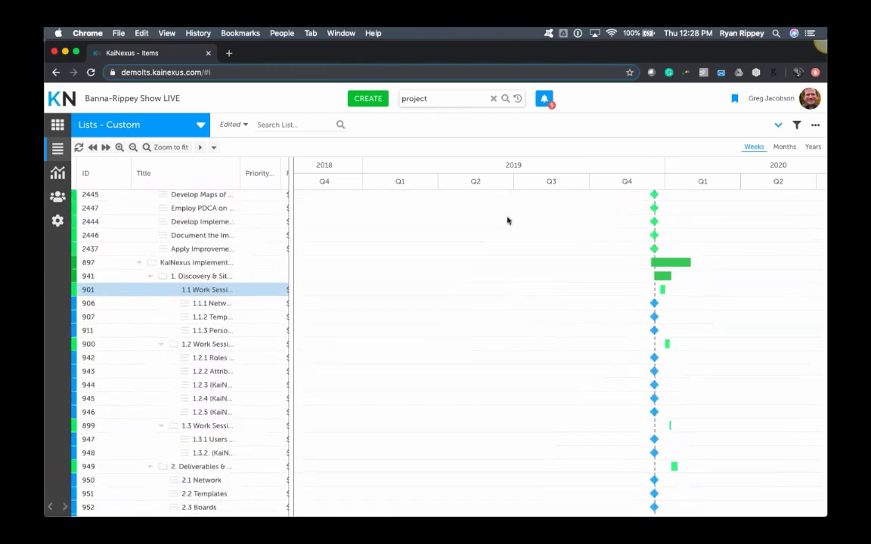
# Search for "storage" and open the Storage Organization A3 at its Countermeasures section.
pyautogui.rightClick(420, 100)
pyautogui.write('storage')
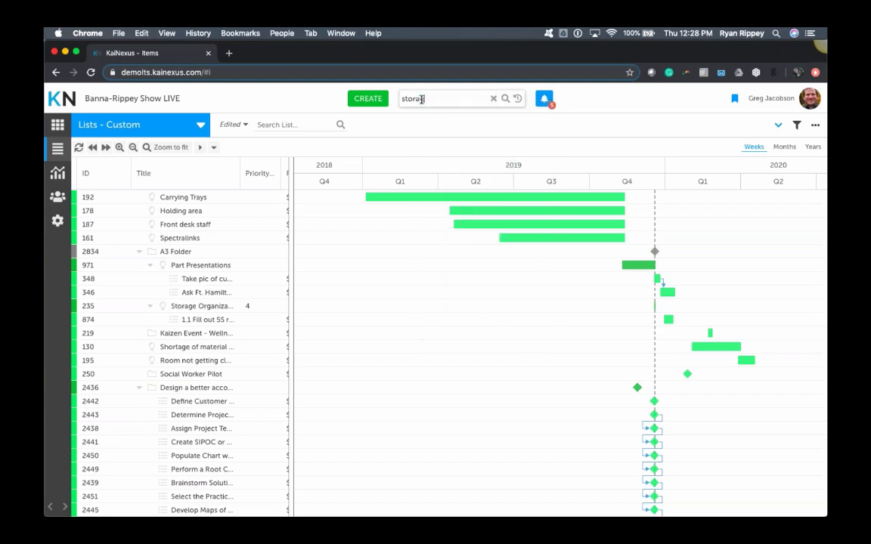
pyautogui.press('Return')
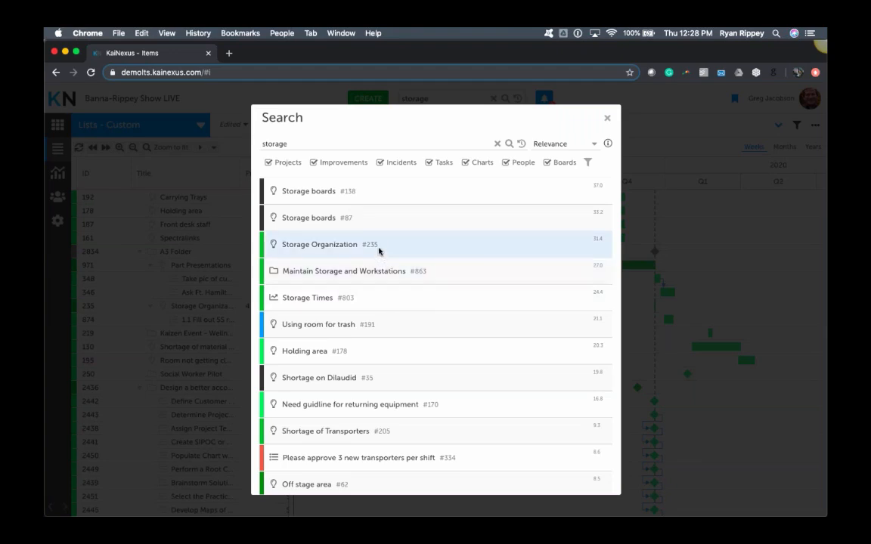
pyautogui.click(379, 251)
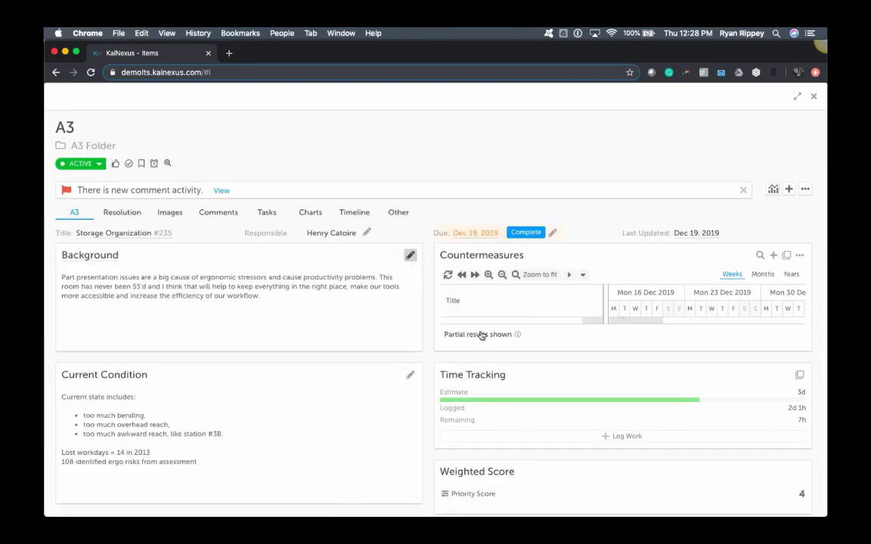
pyautogui.scroll(-1, 584, 318)
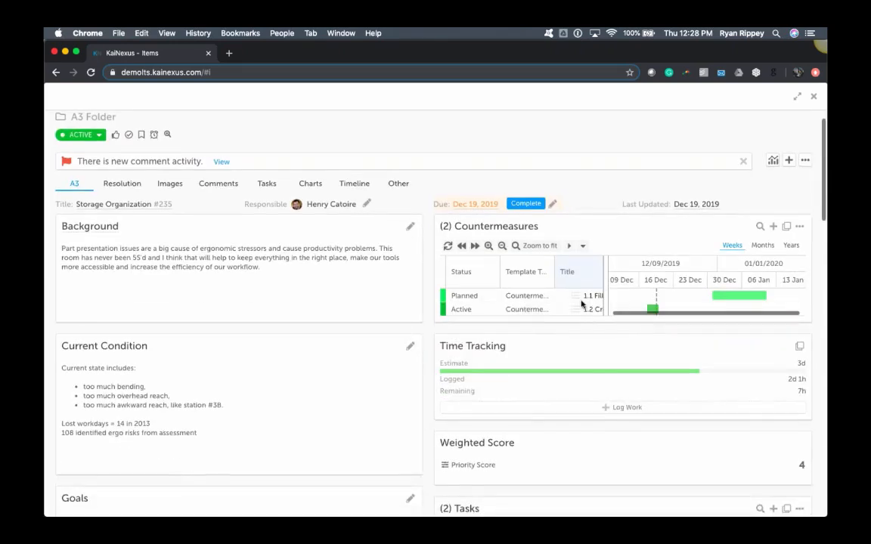
# Open the 1.1 Fill out 5S report countermeasure and expand the notice listing the items it depends on.
pyautogui.click(526, 297)
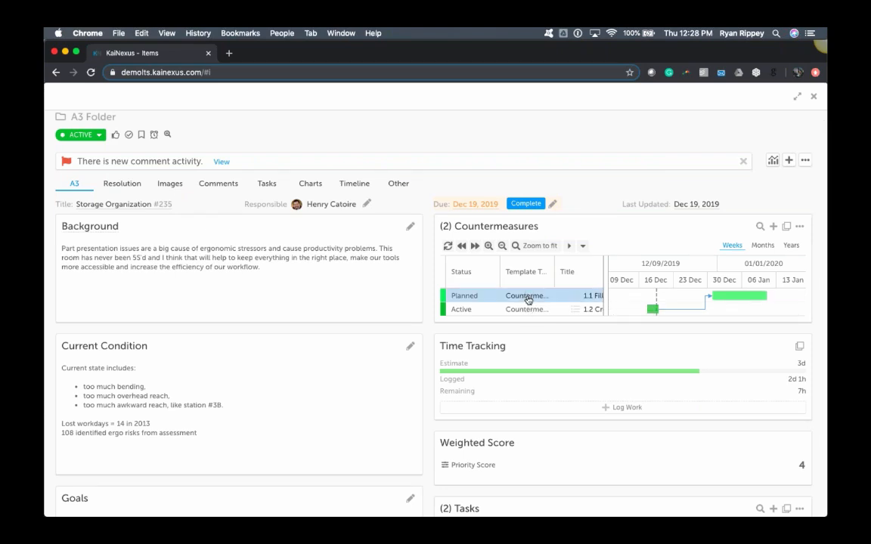
pyautogui.hscroll(2, 544, 298)
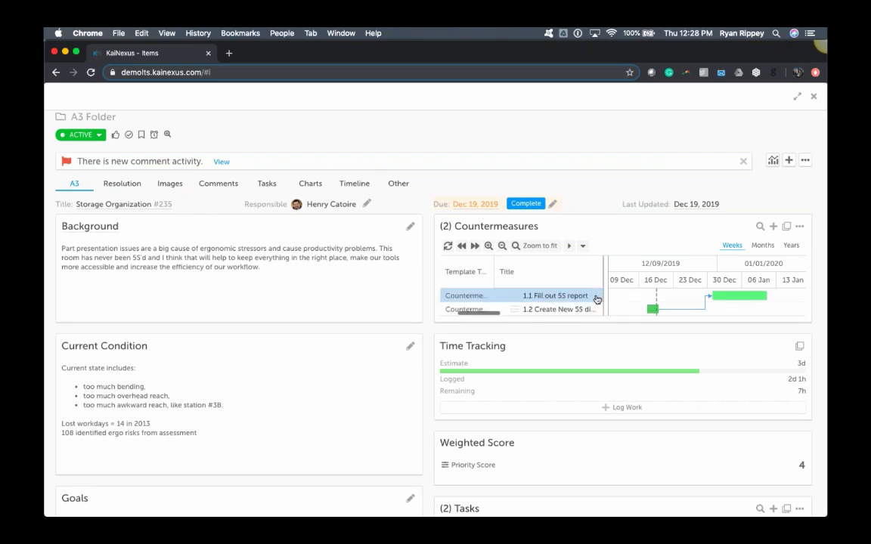
pyautogui.click(574, 297)
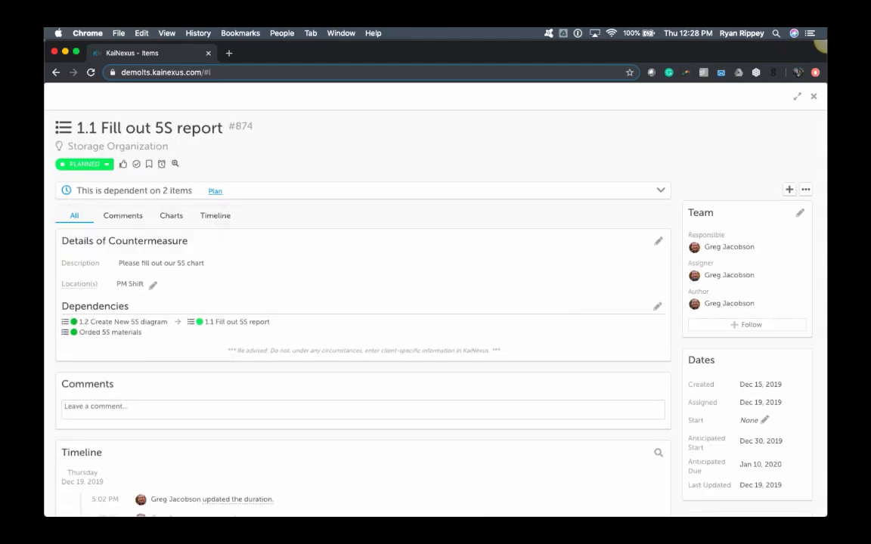
pyautogui.click(661, 190)
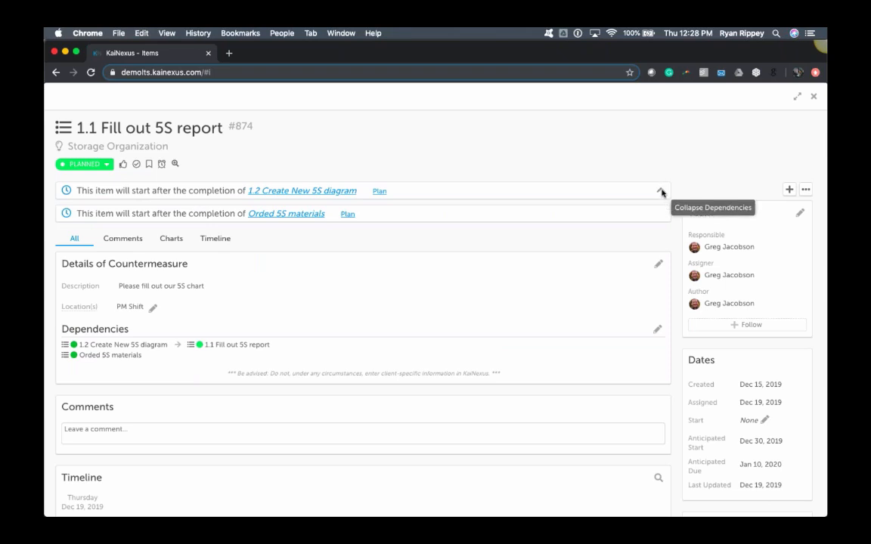
pyautogui.click(661, 192)
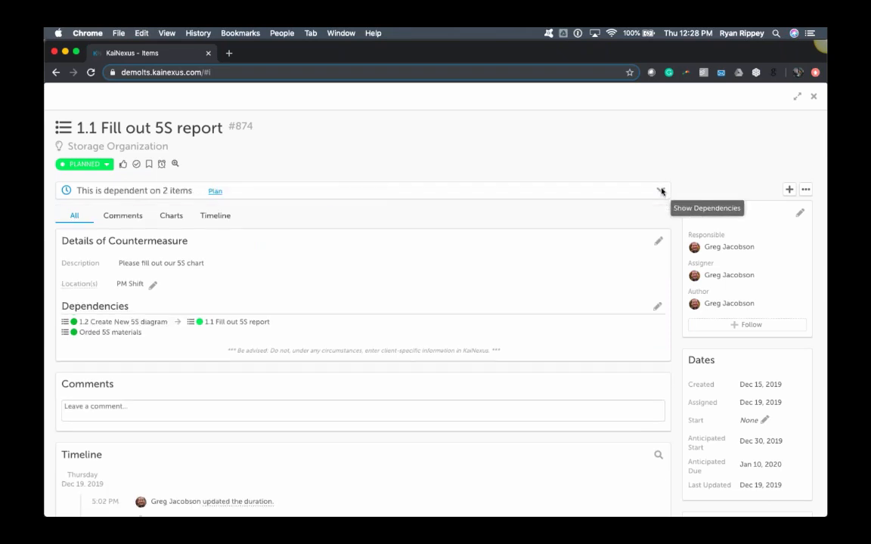
pyautogui.click(661, 191)
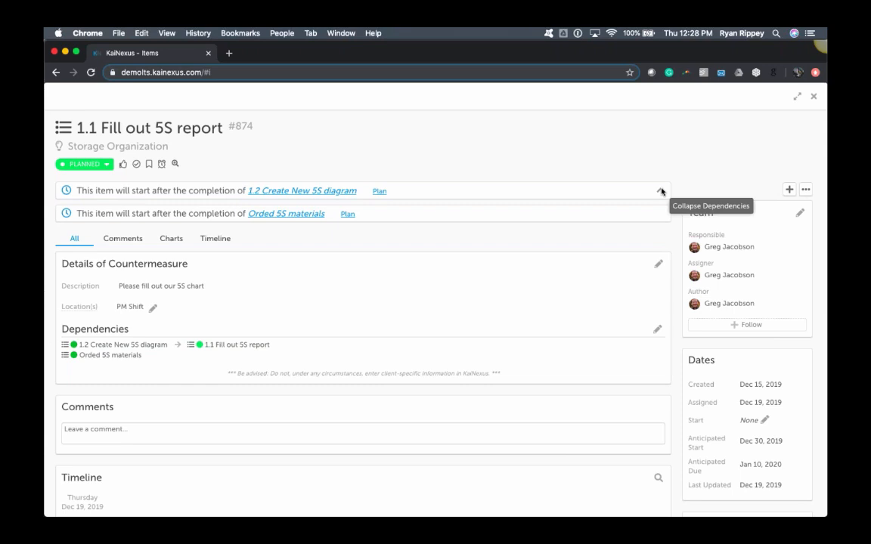
# Collapse and re-expand the dependency notice of 1.1 Fill out 5S report, and return through the Storage Organization A3 to the Gantt list.
pyautogui.click(661, 191)
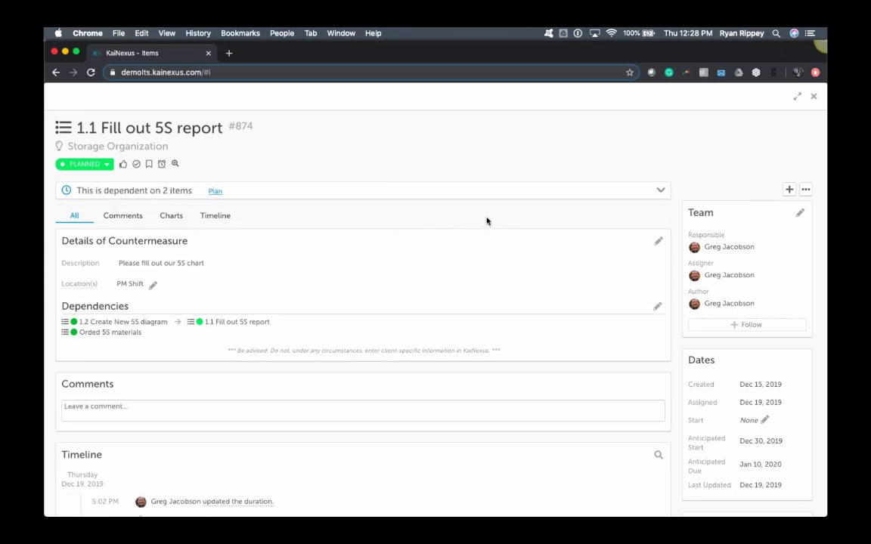
pyautogui.click(659, 191)
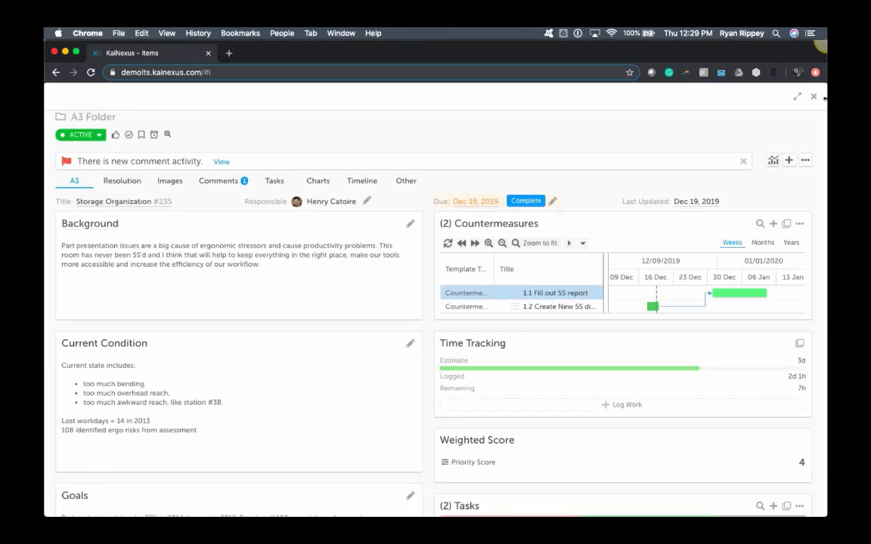
pyautogui.click(815, 99)
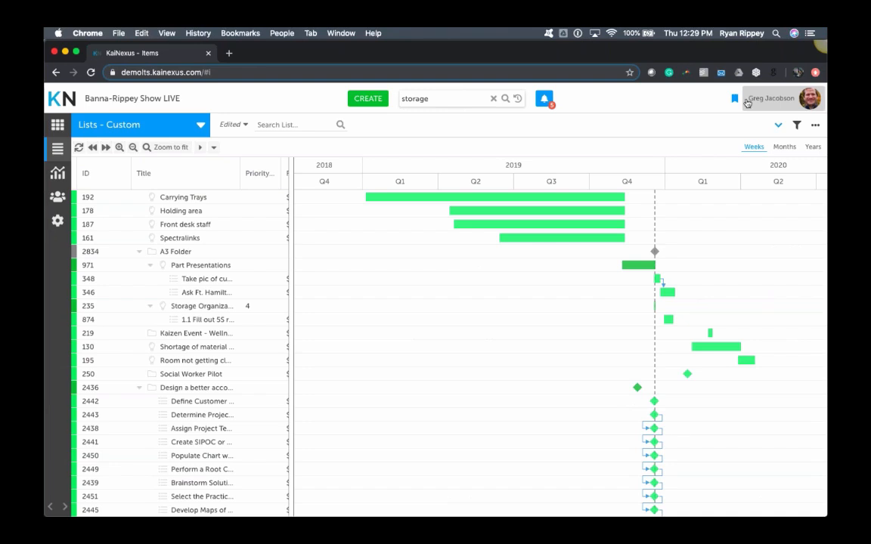
# Open the organization's people list and examine the roles available for filtering it.
pyautogui.click(57, 198)
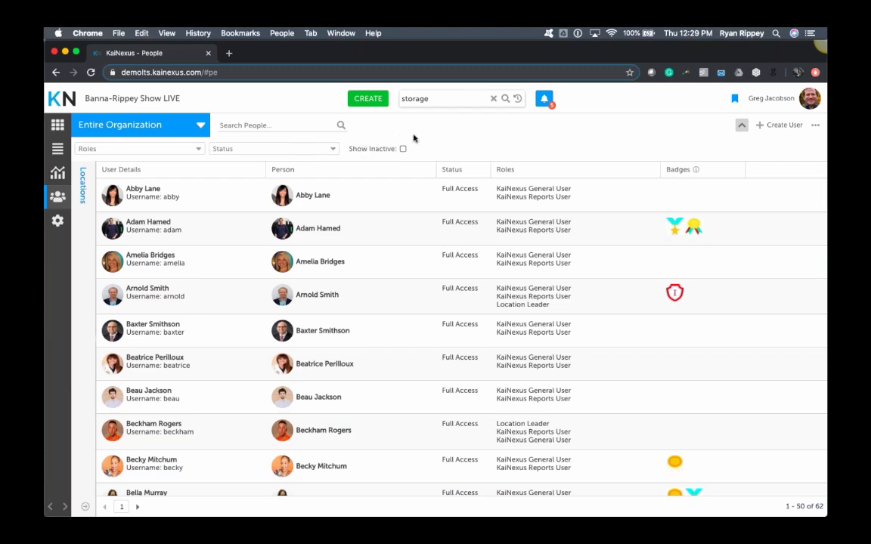
pyautogui.click(196, 152)
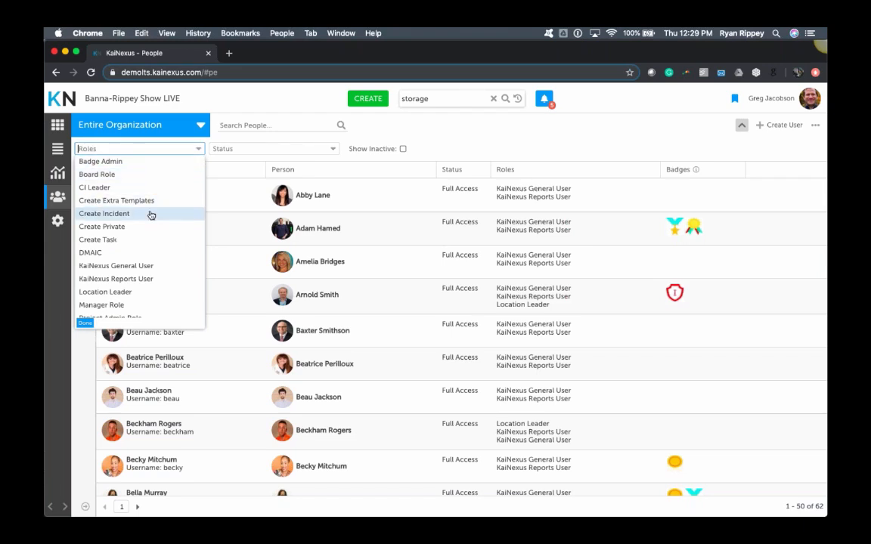
pyautogui.click(180, 148)
pyautogui.click(180, 149)
pyautogui.click(227, 142)
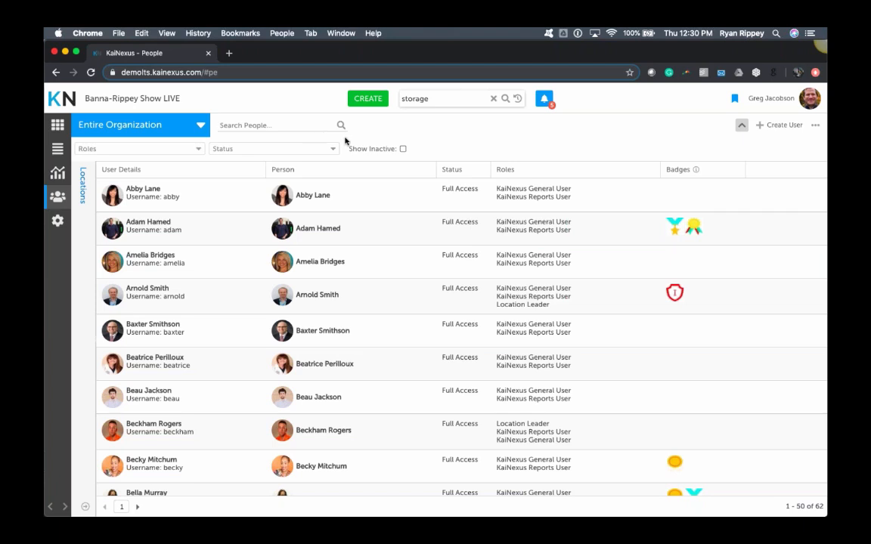
# Include inactive users in the people list and filter it to users with the Inactive status.
pyautogui.click(403, 148)
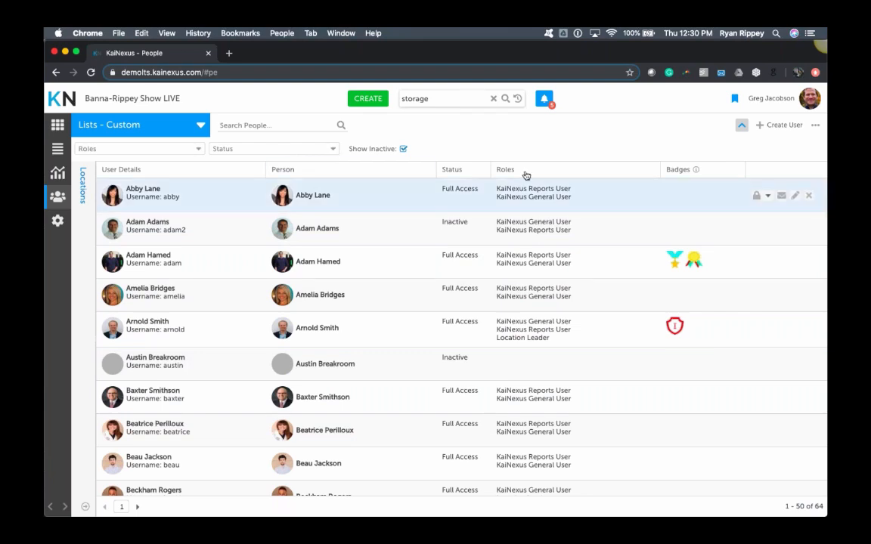
pyautogui.click(815, 125)
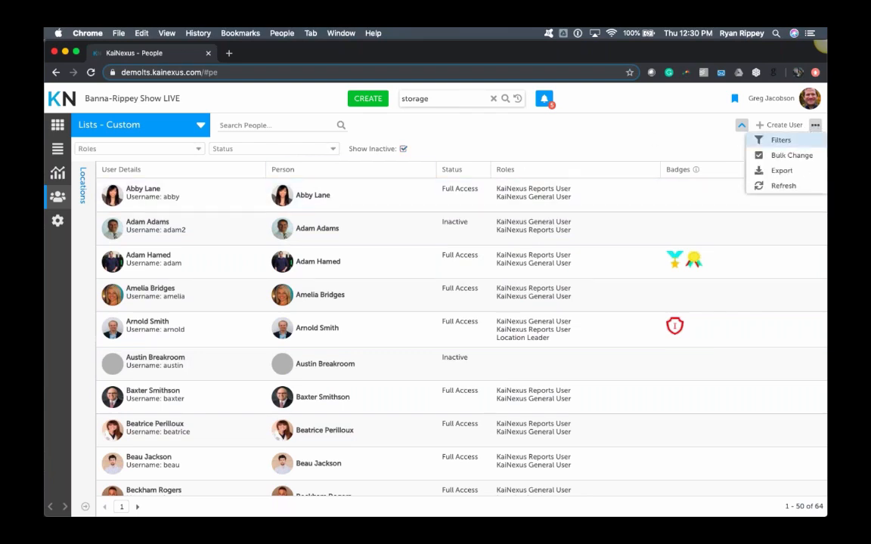
pyautogui.click(778, 140)
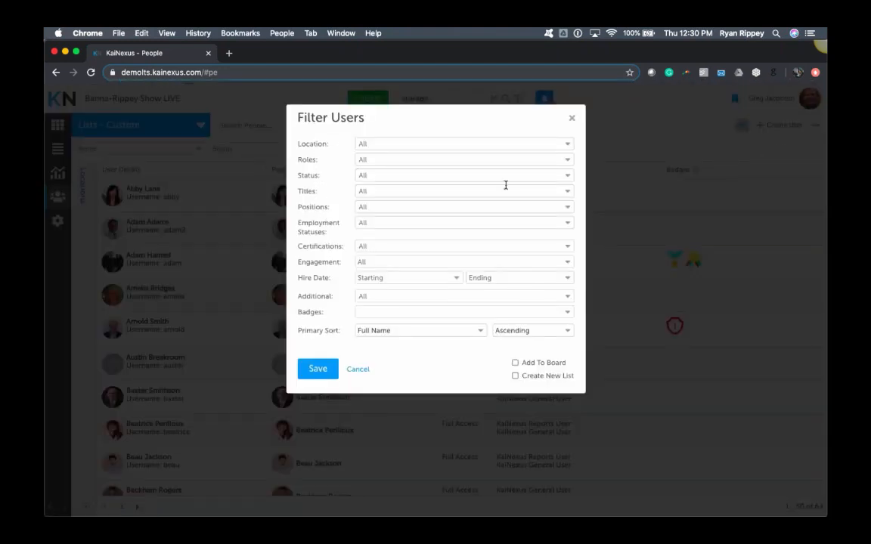
pyautogui.click(568, 176)
pyautogui.click(372, 293)
pyautogui.click(319, 369)
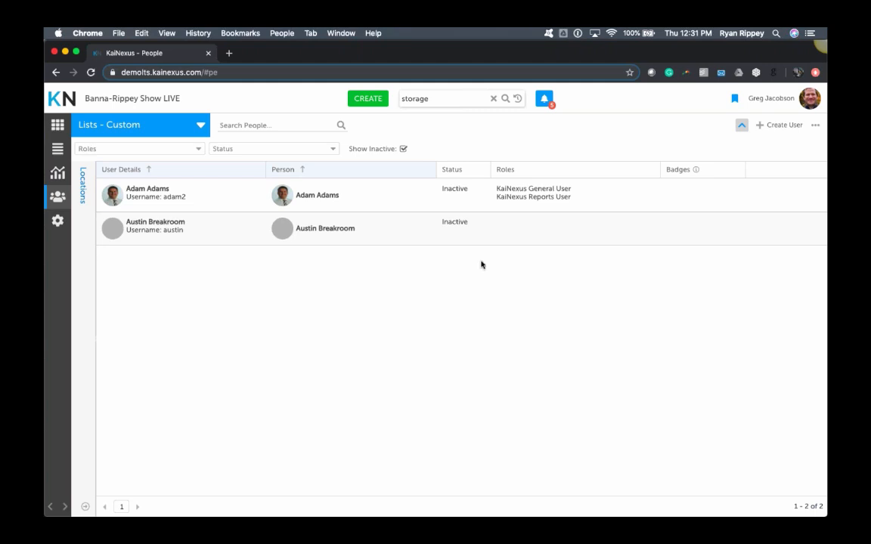
# Search for "storage" again and open the Resolution section of the Storage Organization A3.
pyautogui.press('Return')
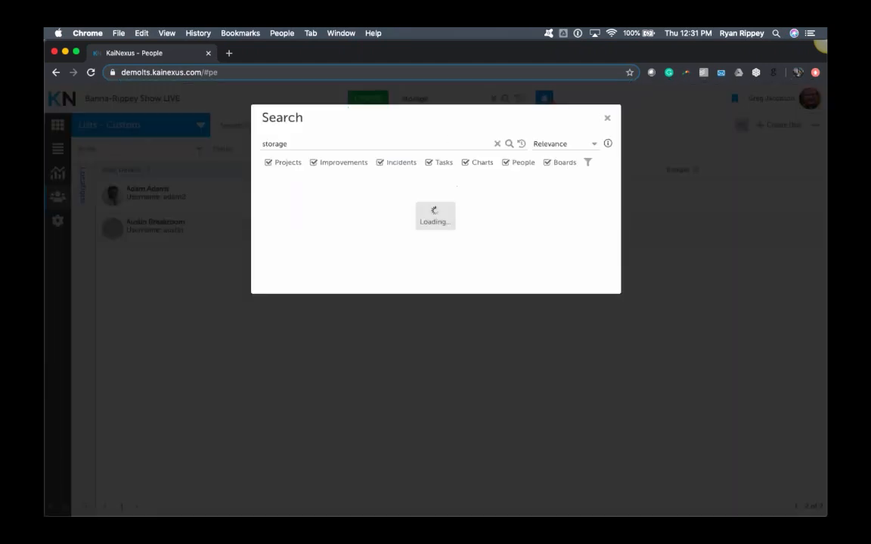
pyautogui.click(424, 250)
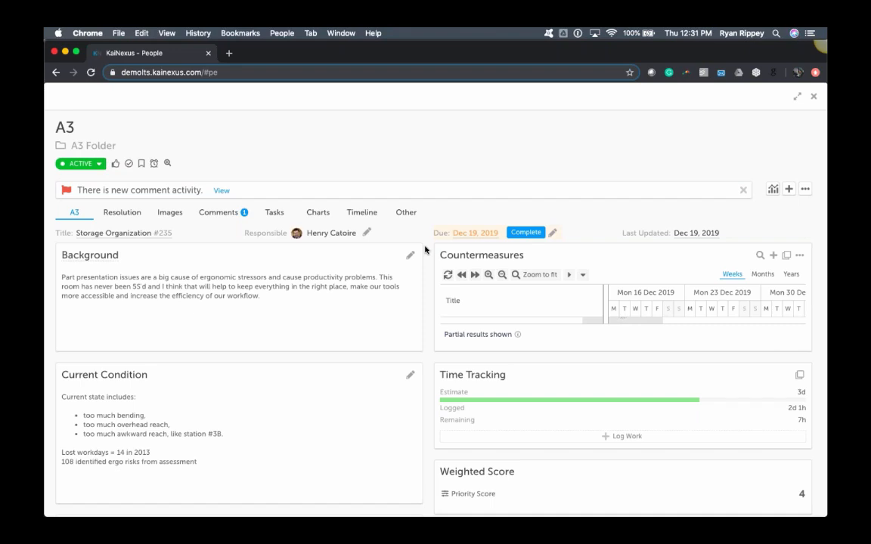
pyautogui.click(112, 212)
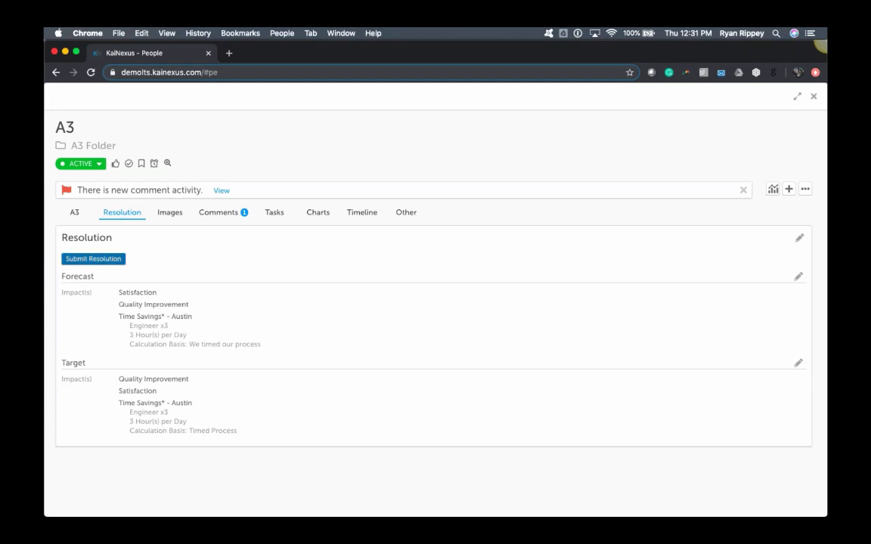
# Examine the Cycle Time amount fields for a resolution that resulted in a change, and leave the form, A3 and search without saving.
pyautogui.click(116, 257)
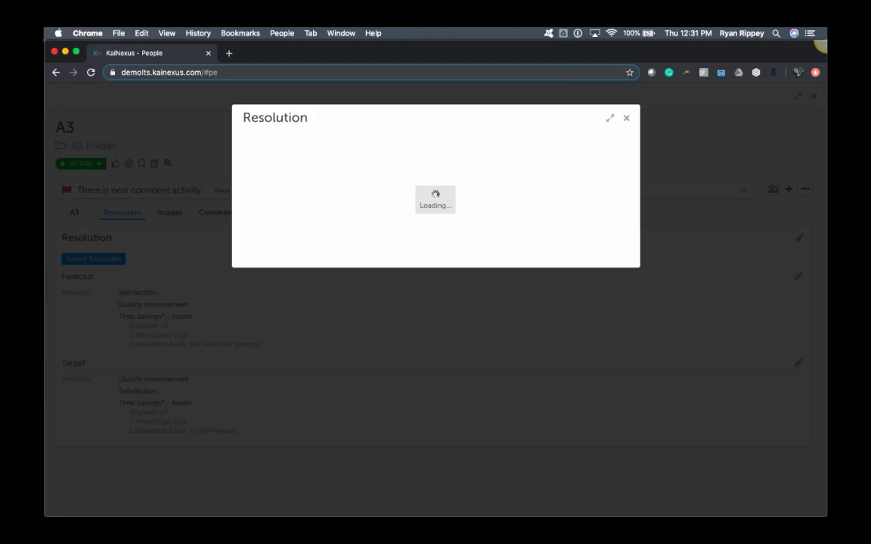
pyautogui.click(377, 194)
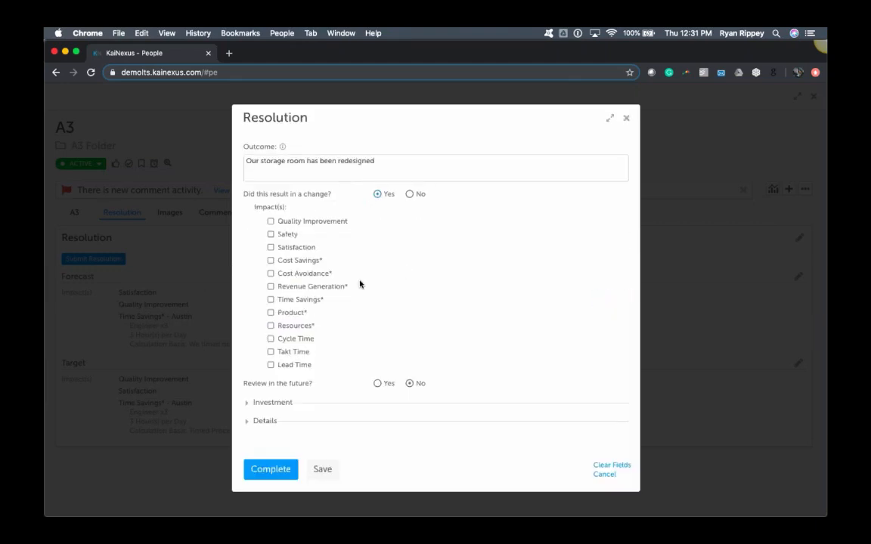
pyautogui.click(271, 338)
pyautogui.click(324, 355)
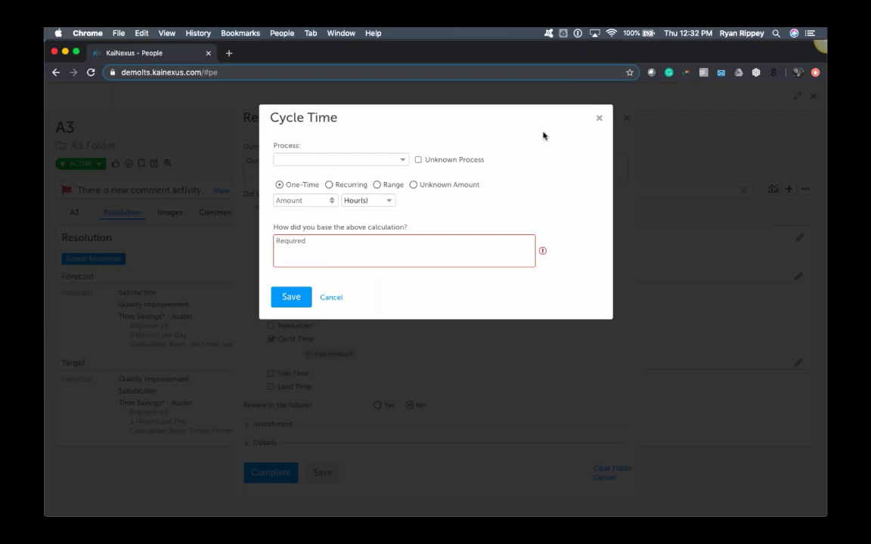
pyautogui.click(597, 120)
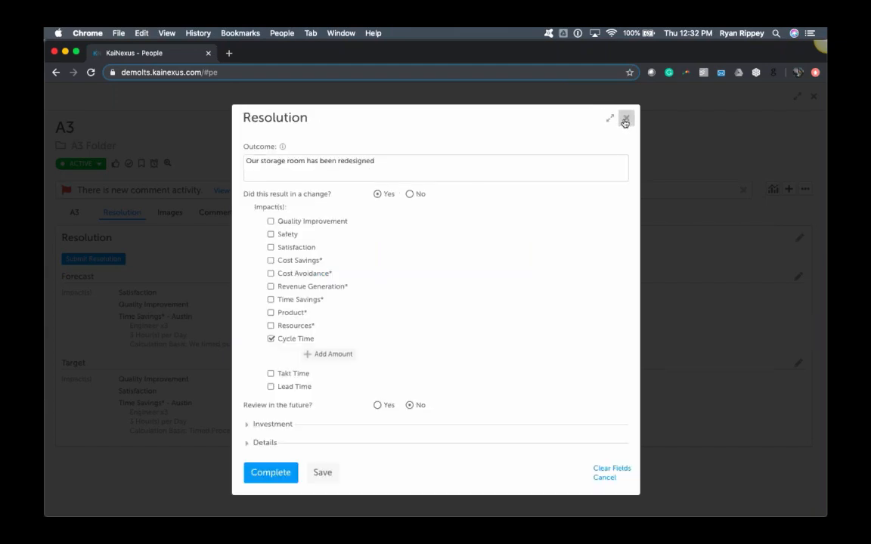
pyautogui.click(625, 121)
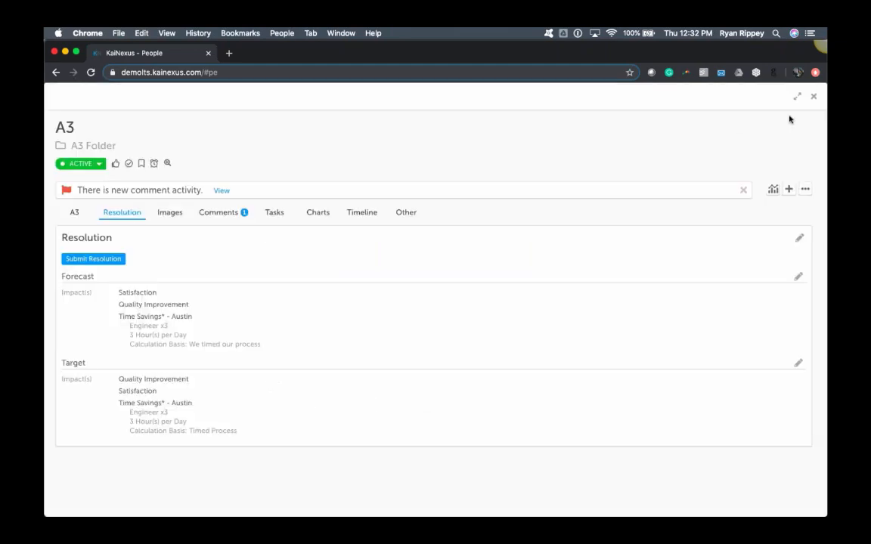
pyautogui.click(813, 99)
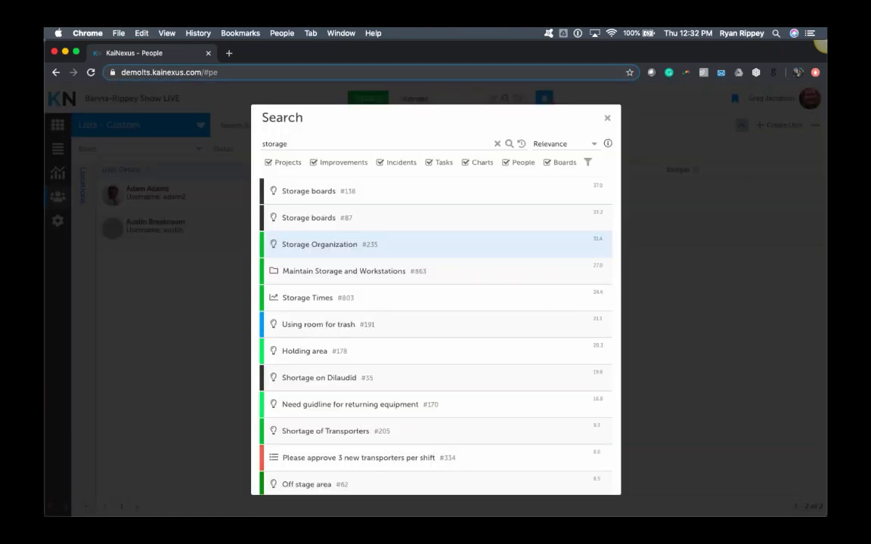
pyautogui.click(606, 120)
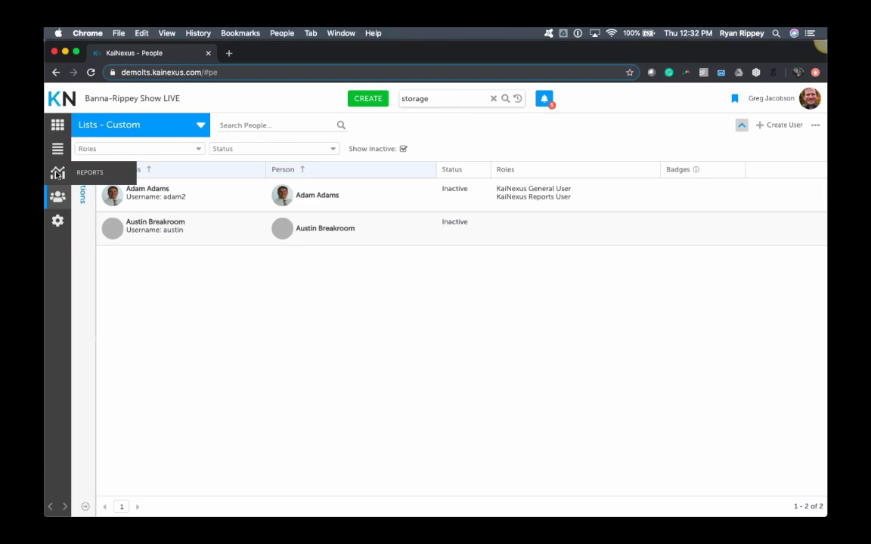
# Open the Lead Time configuration in Administration, view its creation options, and return to the Administration overview.
pyautogui.click(57, 220)
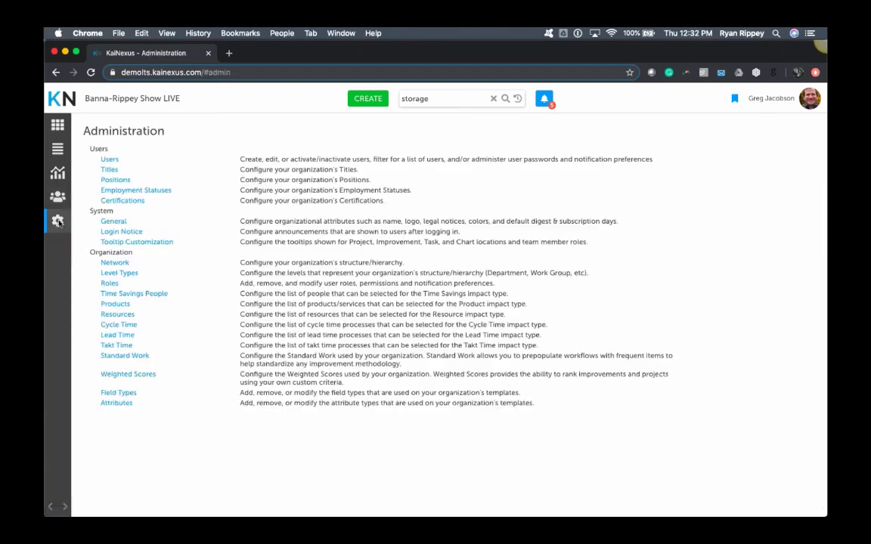
pyautogui.click(121, 335)
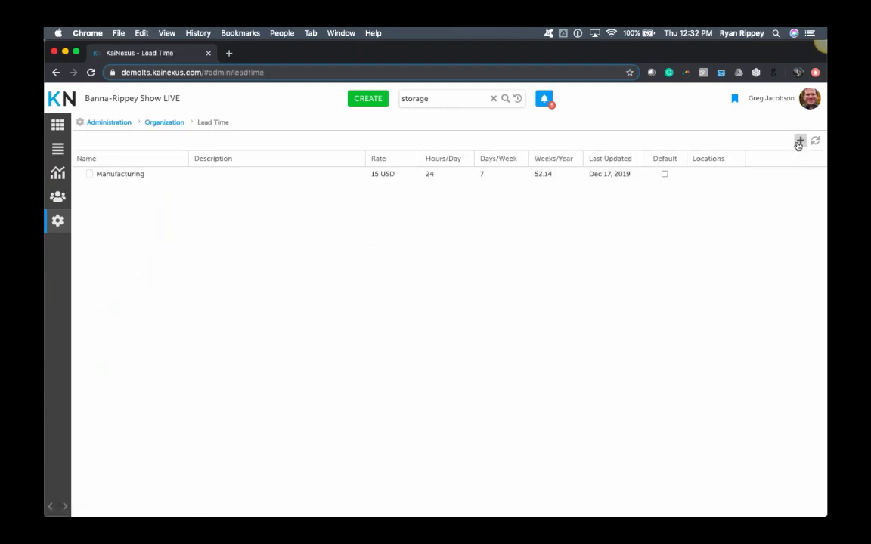
pyautogui.click(799, 142)
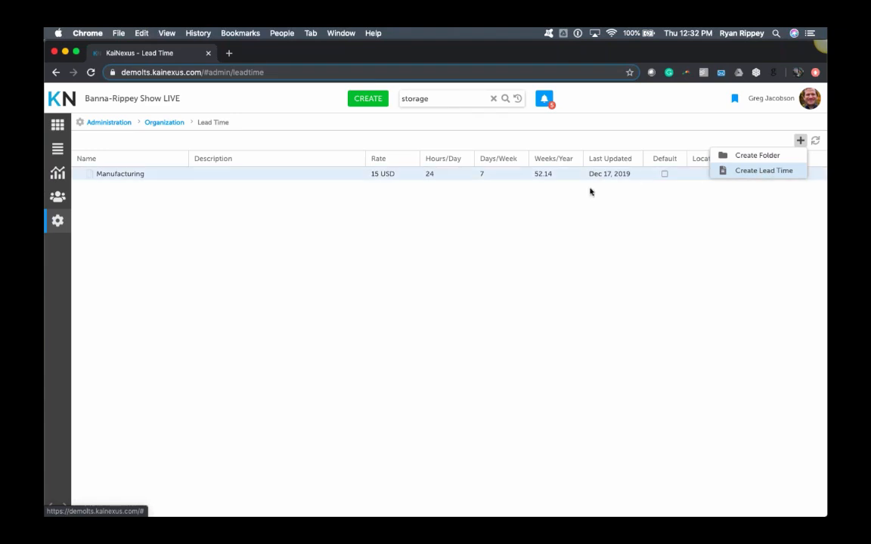
pyautogui.click(56, 220)
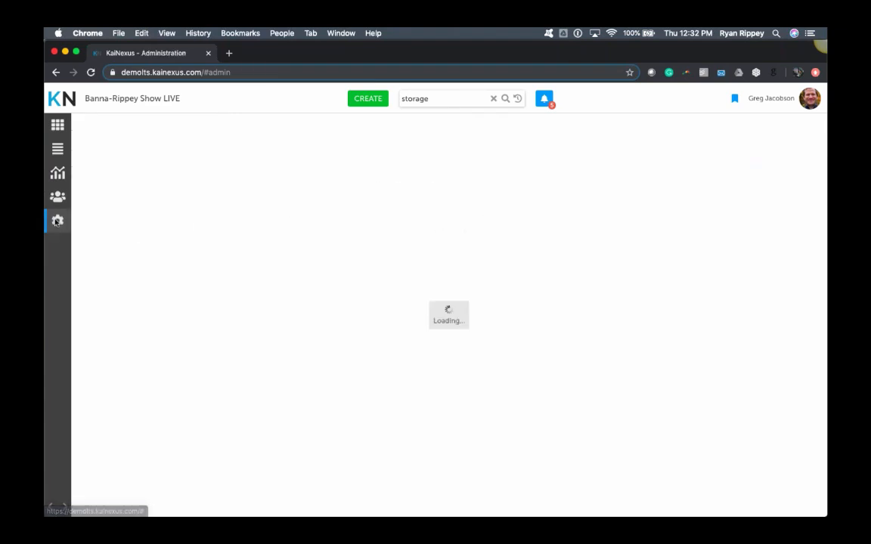
# Open the Impact Summary report for the entire organization.
pyautogui.click(58, 174)
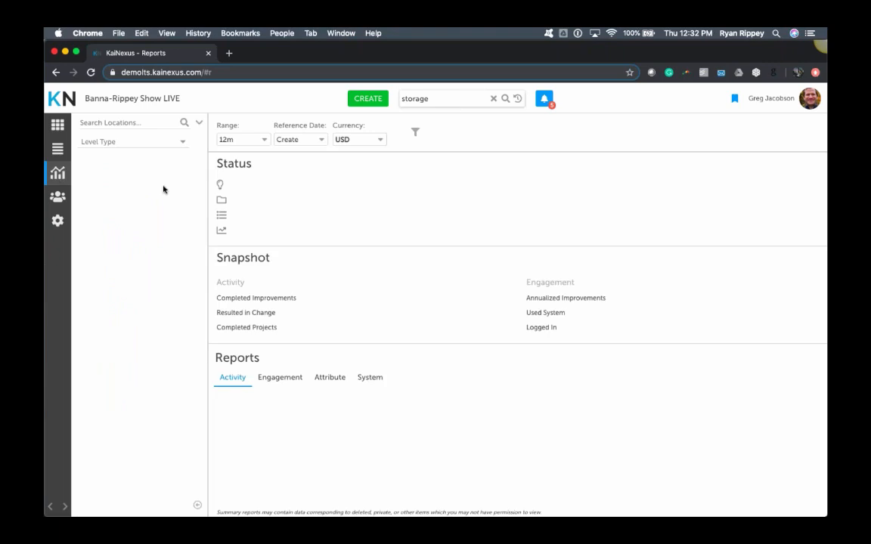
pyautogui.click(330, 395)
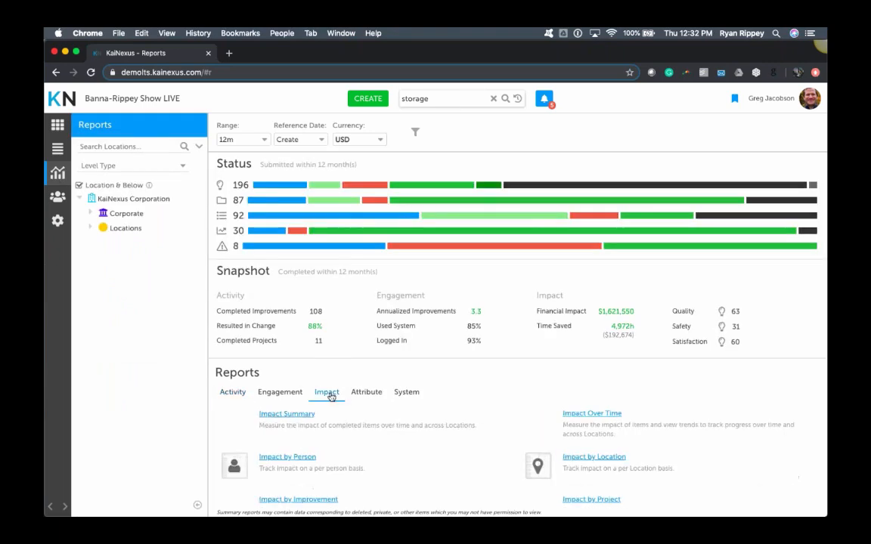
pyautogui.click(291, 414)
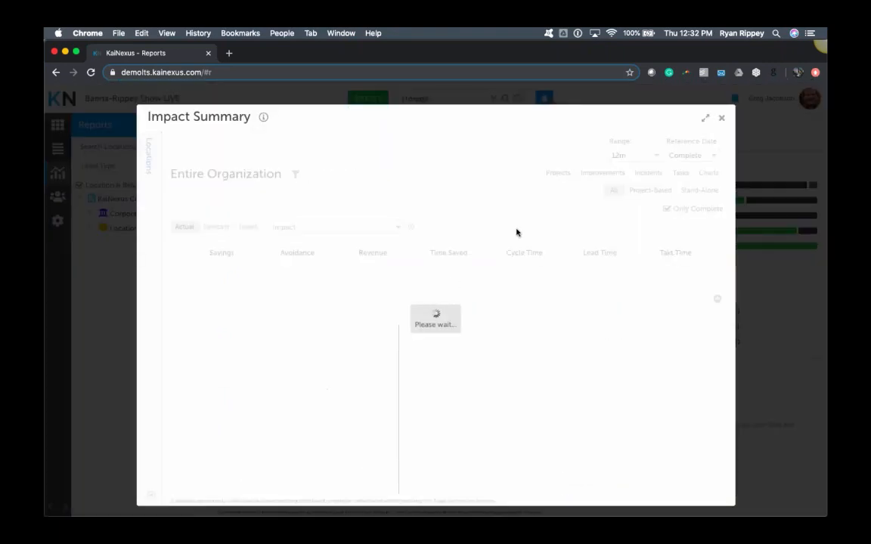